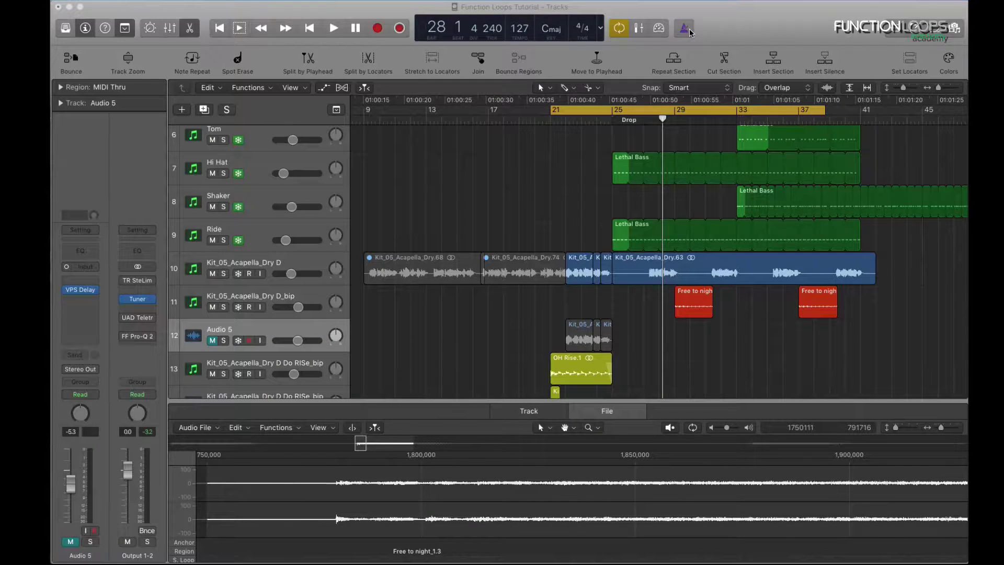
Play back the soloed Kit_05_Acapella_Dry D vocal within the looped section before the drop.
click(736, 35)
key(space)
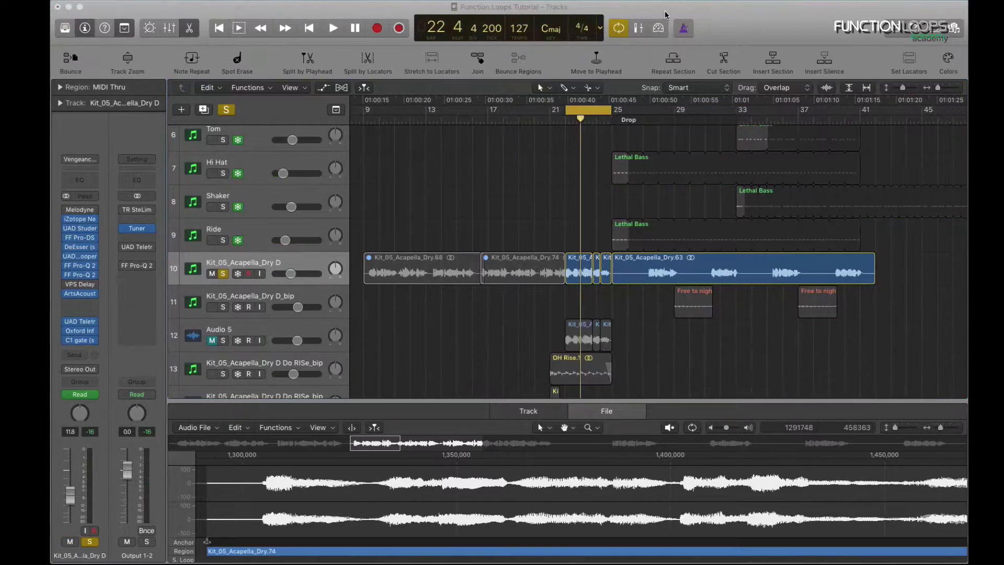
click(665, 14)
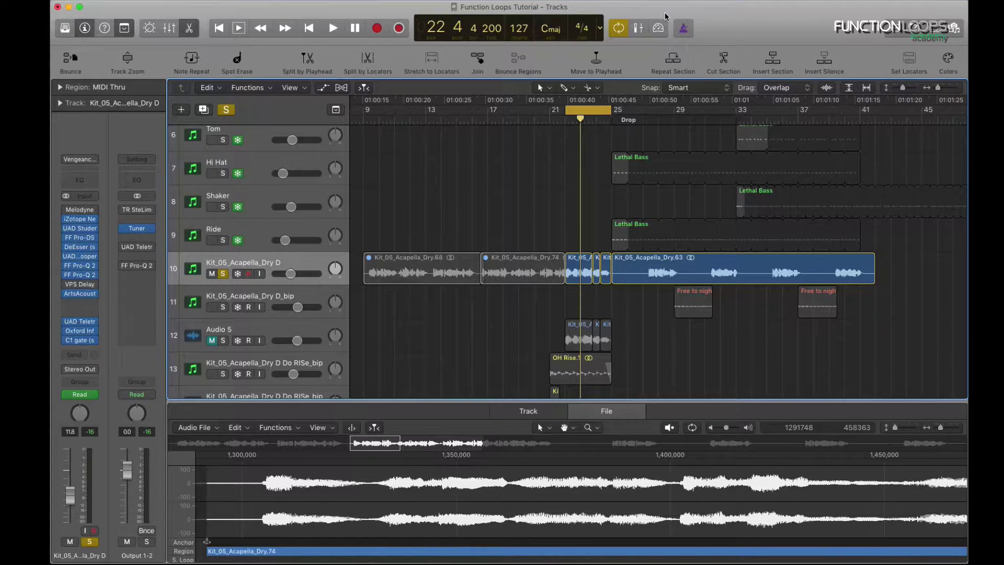
key(space)
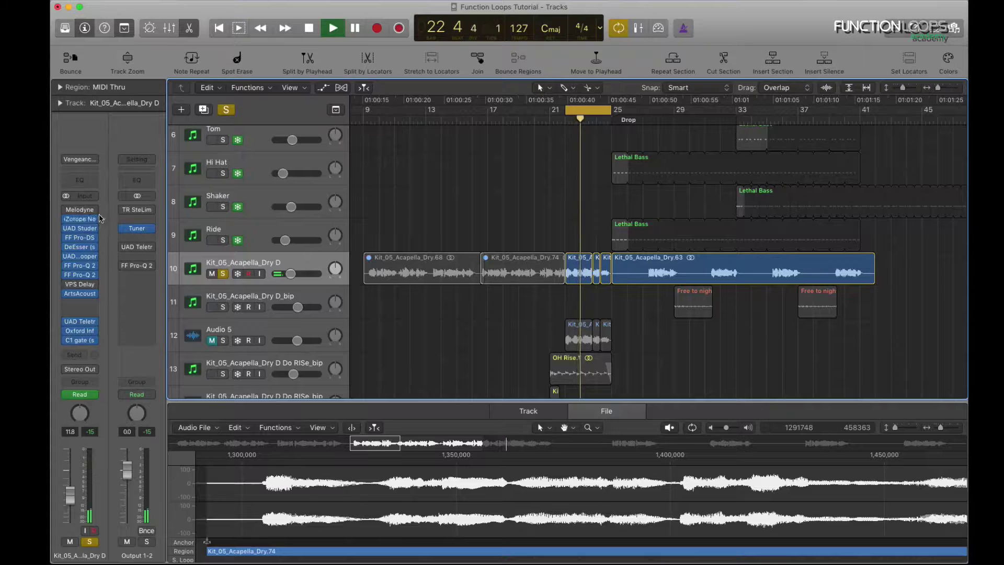
mouse_move(65, 220)
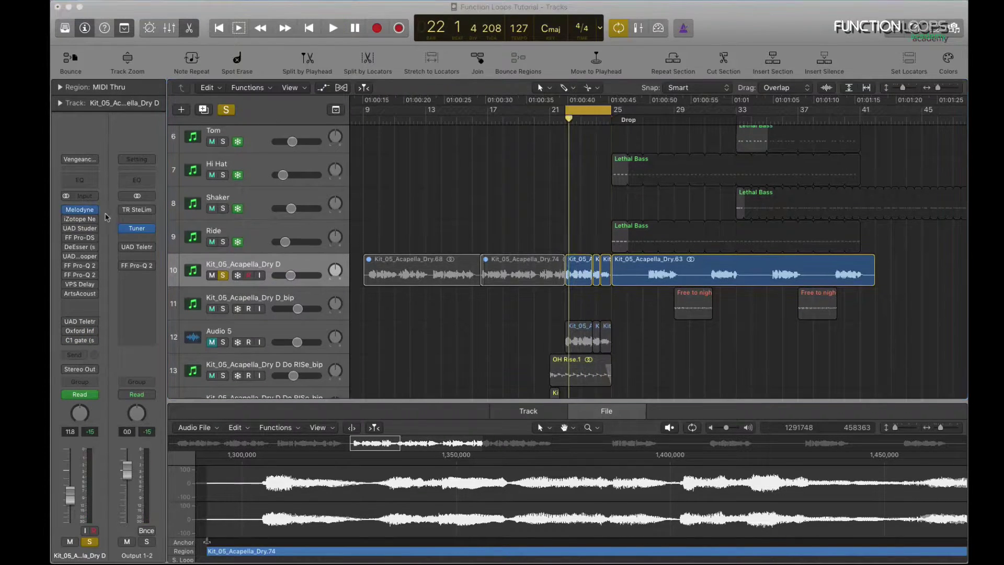
In Melodyne, select all the vocal notes and quantize their timing with the Auto groove reference at 100 % intensity.
click(81, 210)
drag(246, 190, 812, 444)
click(606, 88)
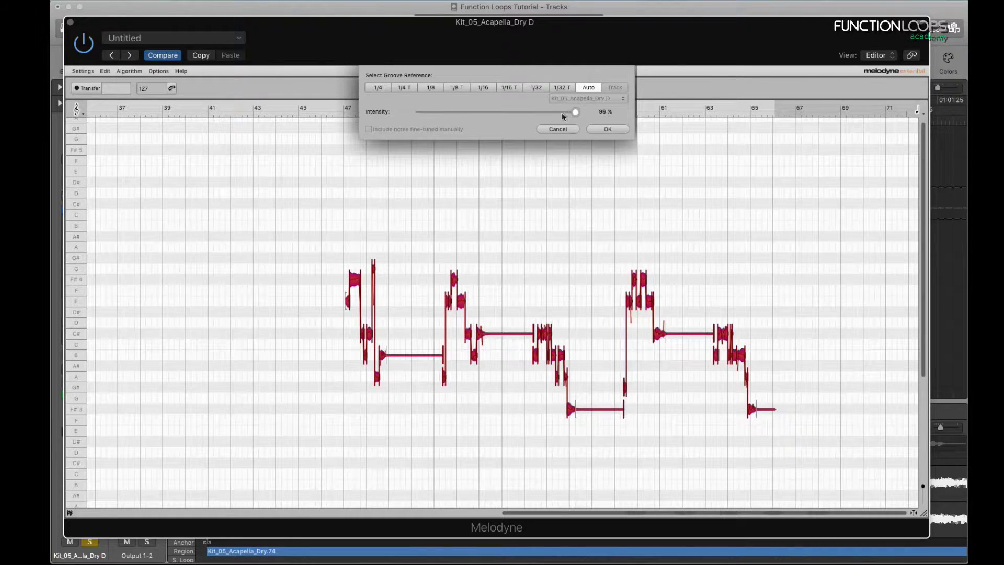
drag(562, 112, 610, 285)
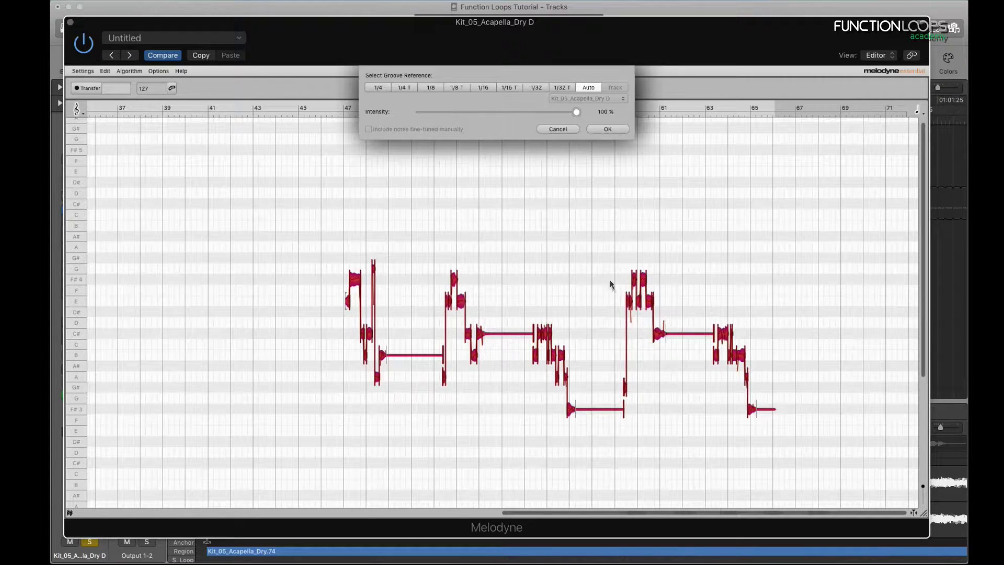
click(608, 128)
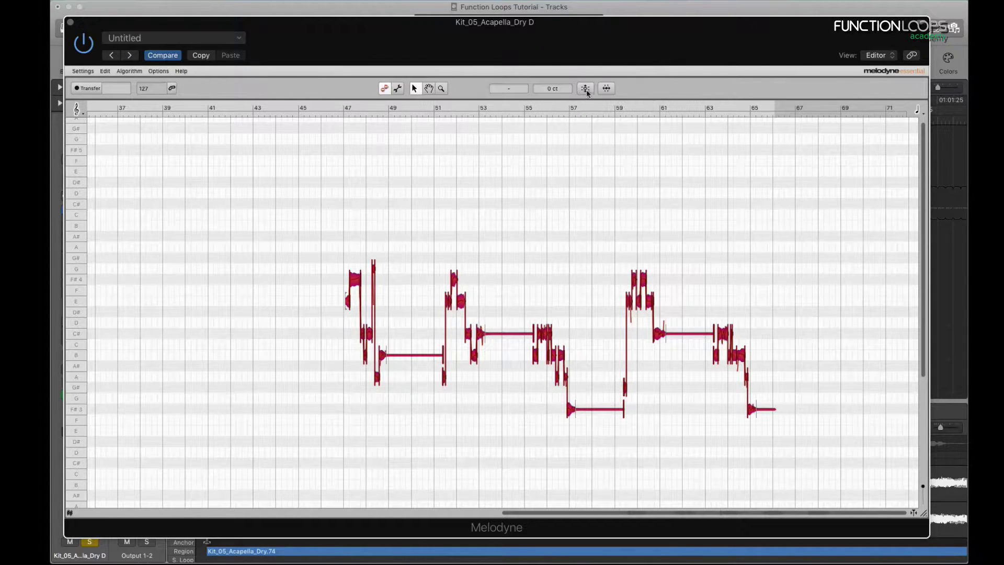
Correct the pitch of the vocal notes with Pitch Center at 100 % and close Melodyne.
click(585, 90)
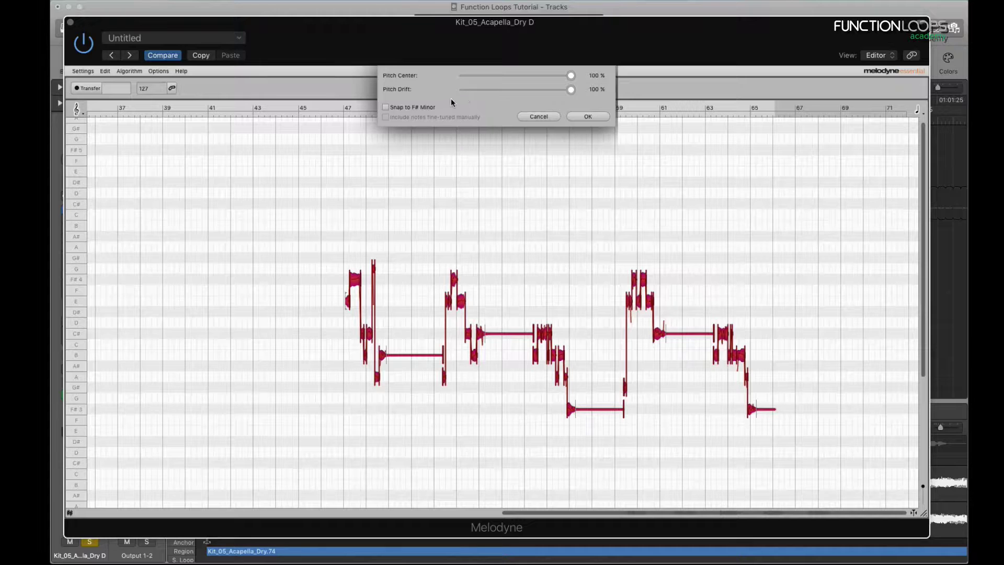
click(479, 89)
drag(571, 75, 620, 83)
click(537, 90)
click(580, 116)
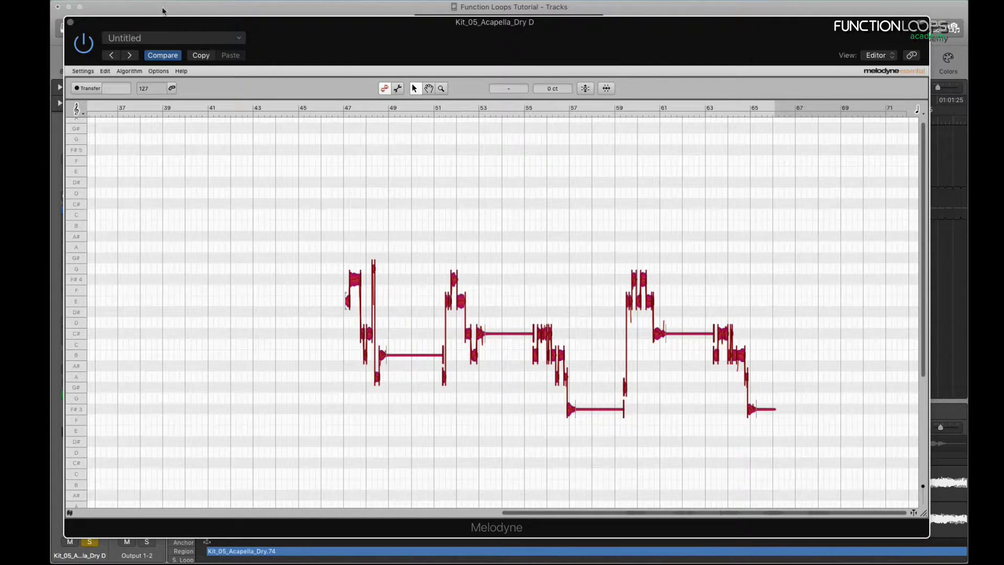
click(70, 23)
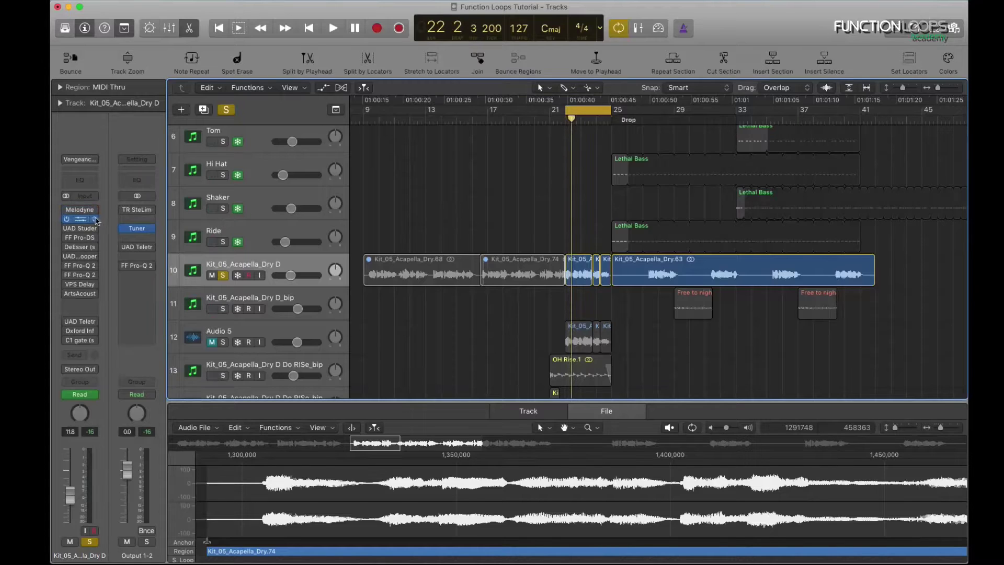
Show the Harmony module of iZotope Nectar 2 and compare the playing vocal with the plug-in bypassed and active.
click(84, 219)
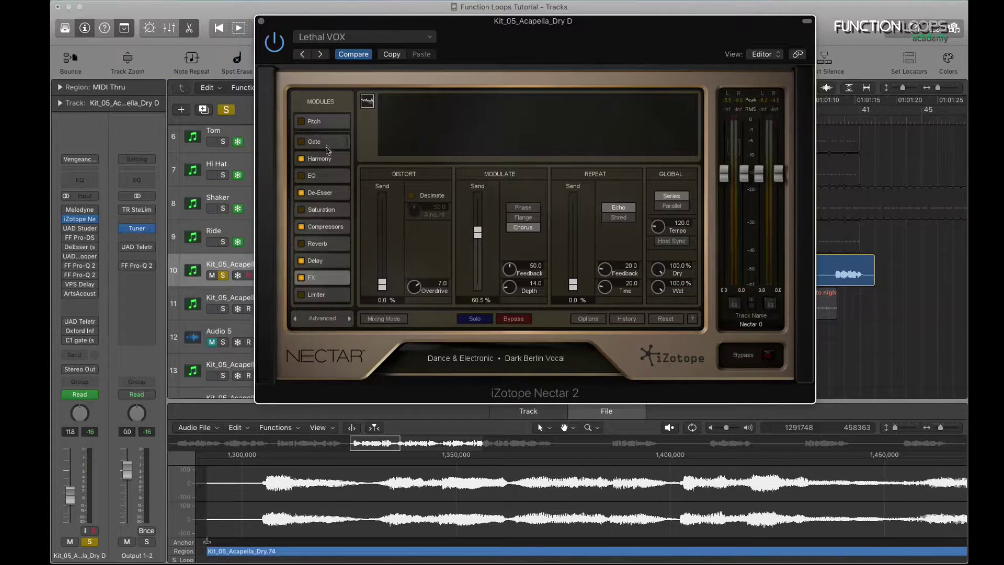
click(320, 158)
key(space)
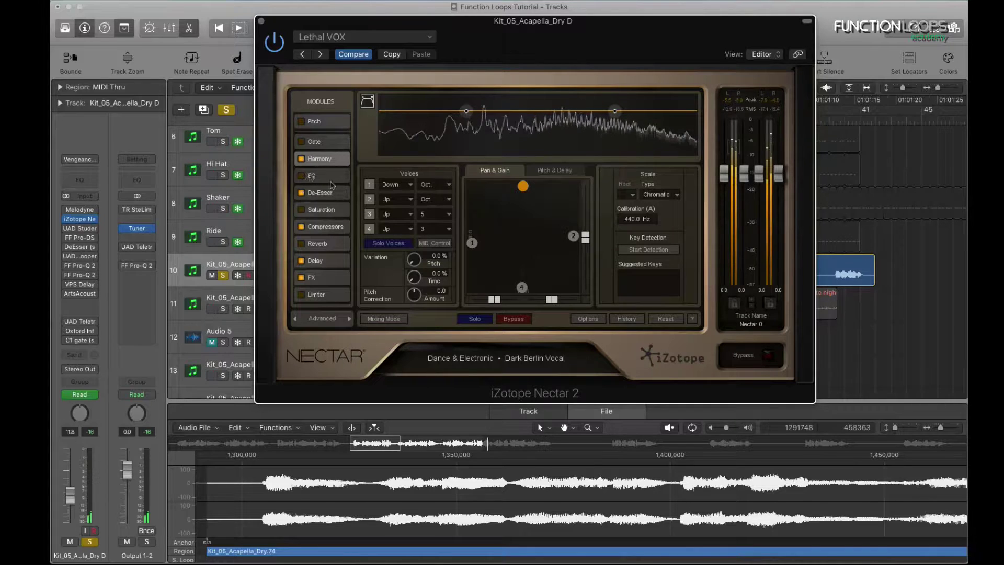
click(770, 357)
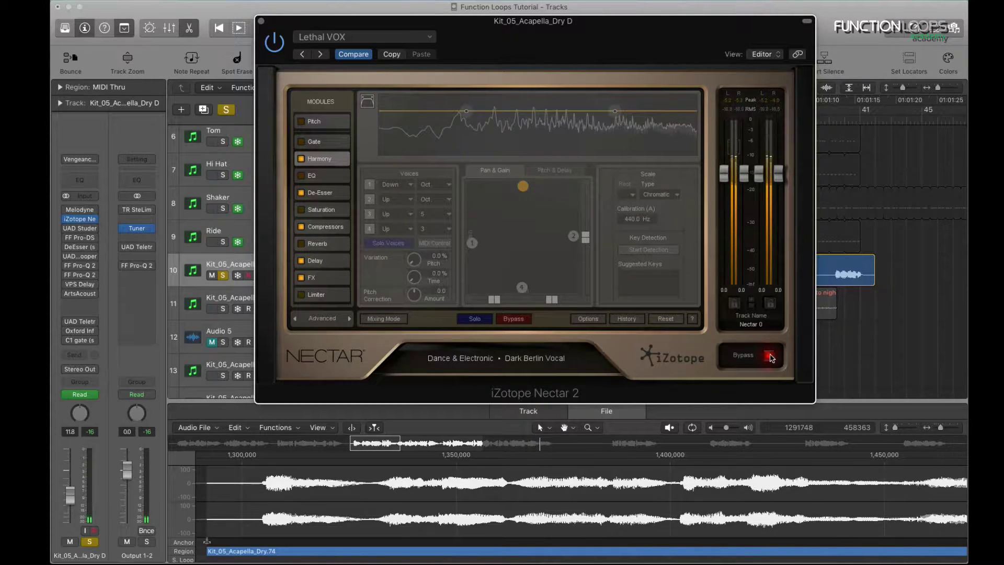
click(770, 356)
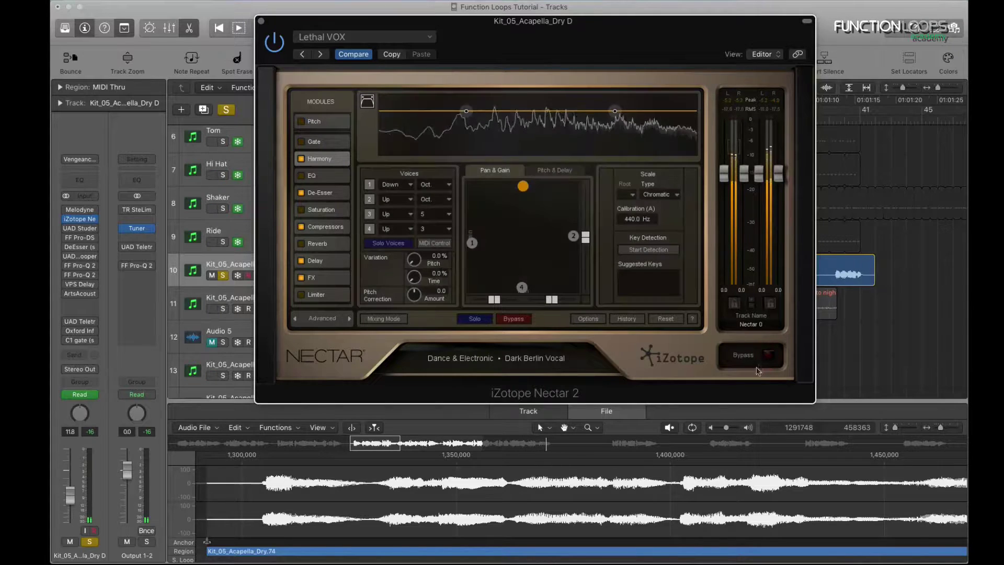
Switch off Nectar's FX, Delay, Compressors and De-Esser modules so that only Harmony is active.
click(301, 277)
click(301, 261)
click(302, 227)
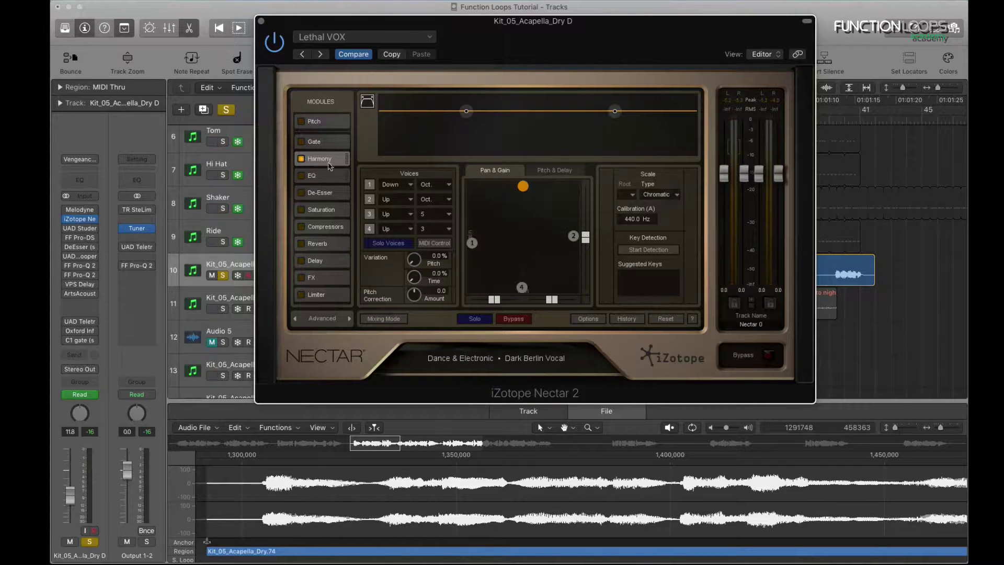
Play the vocal and compare it with the Harmony module off and on.
key(space)
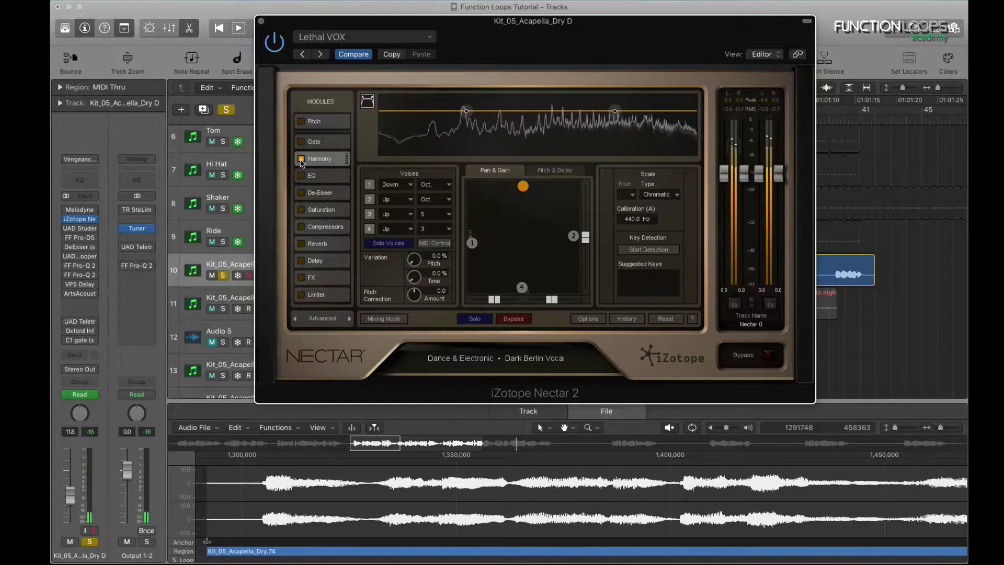
click(301, 159)
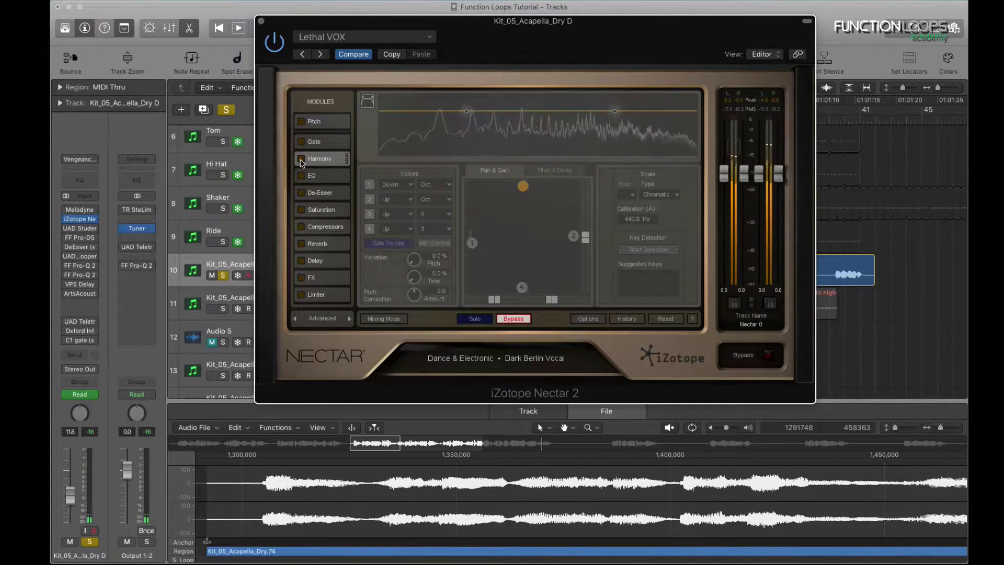
click(302, 159)
key(space)
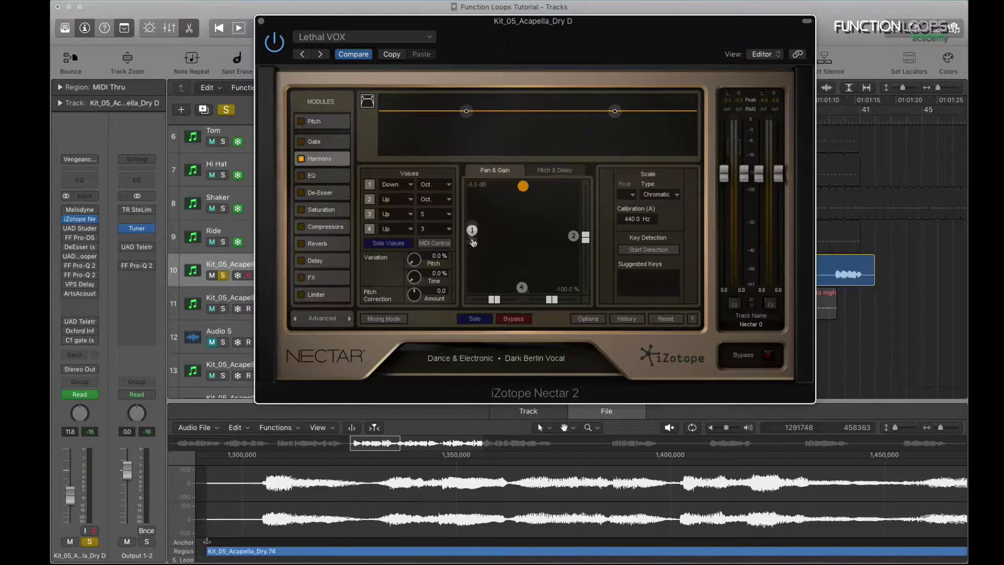
Audition Harmony voice 1 at full gain, then set it to about -10.2 dB at -100 % pan.
drag(473, 242, 474, 245)
key(space)
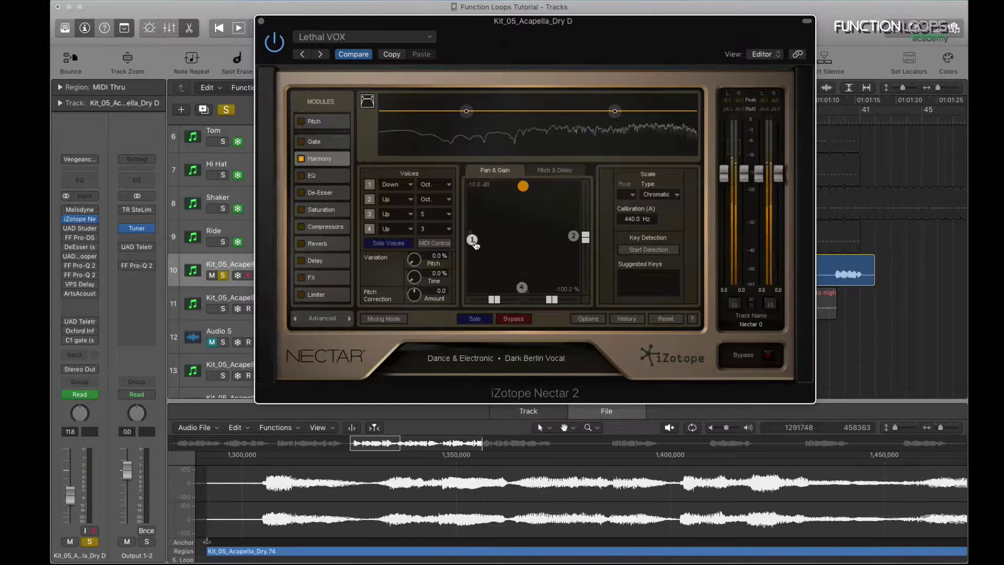
drag(473, 244, 473, 186)
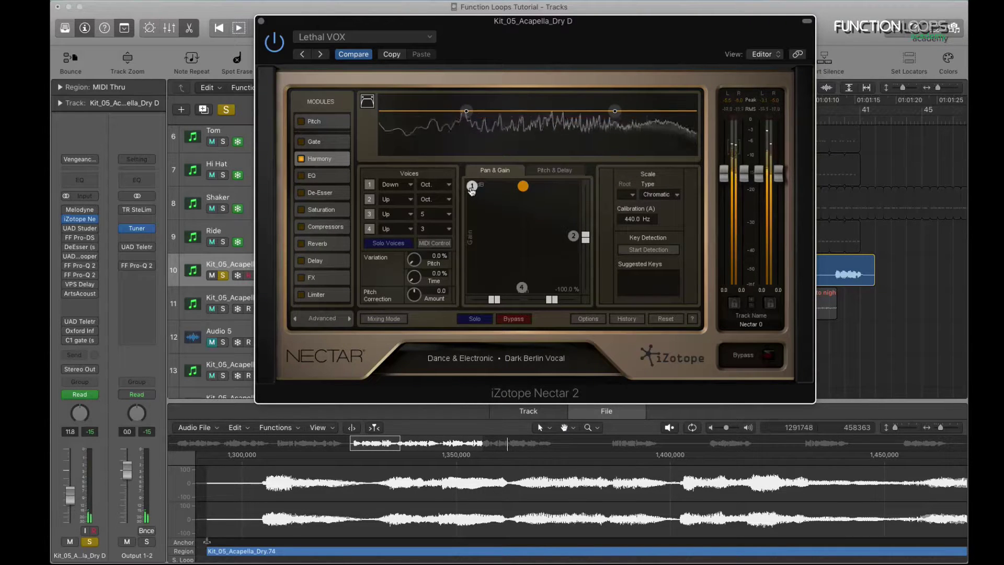
mouse_move(574, 236)
mouse_down()
mouse_move(574, 186)
mouse_move(574, 235)
mouse_up()
drag(473, 186, 471, 238)
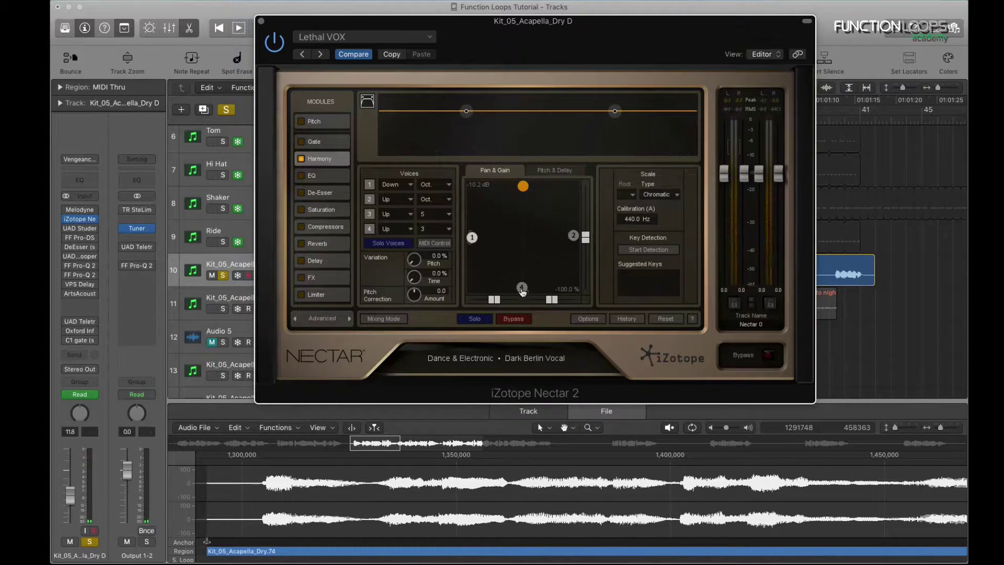
Audition the centre harmony voice at full gain, and set voice 3 to -20 dB with pan about 0.5 %.
drag(523, 289, 523, 187)
mouse_move(522, 289)
mouse_down()
mouse_move(525, 191)
mouse_move(527, 324)
mouse_move(530, 291)
mouse_up()
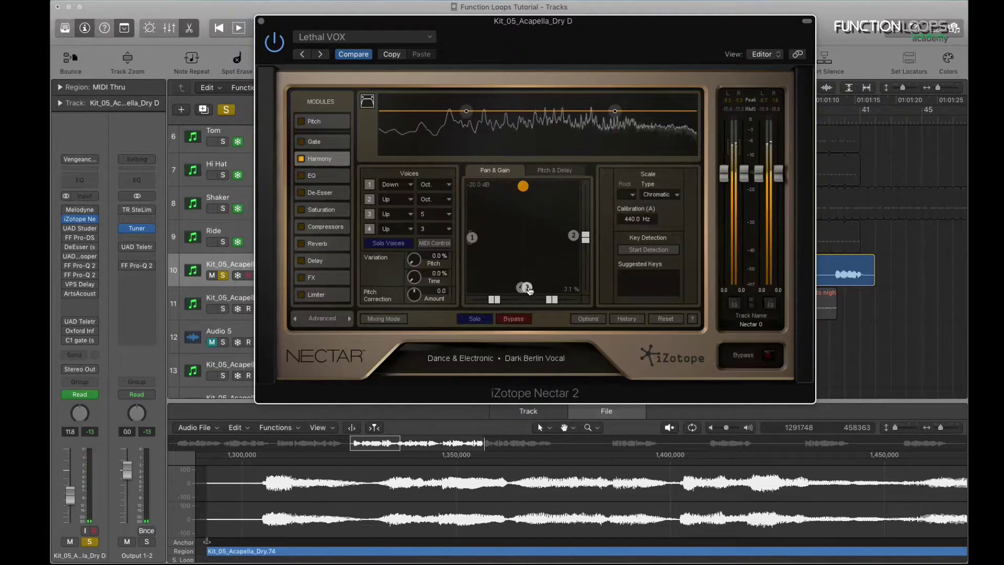
key(space)
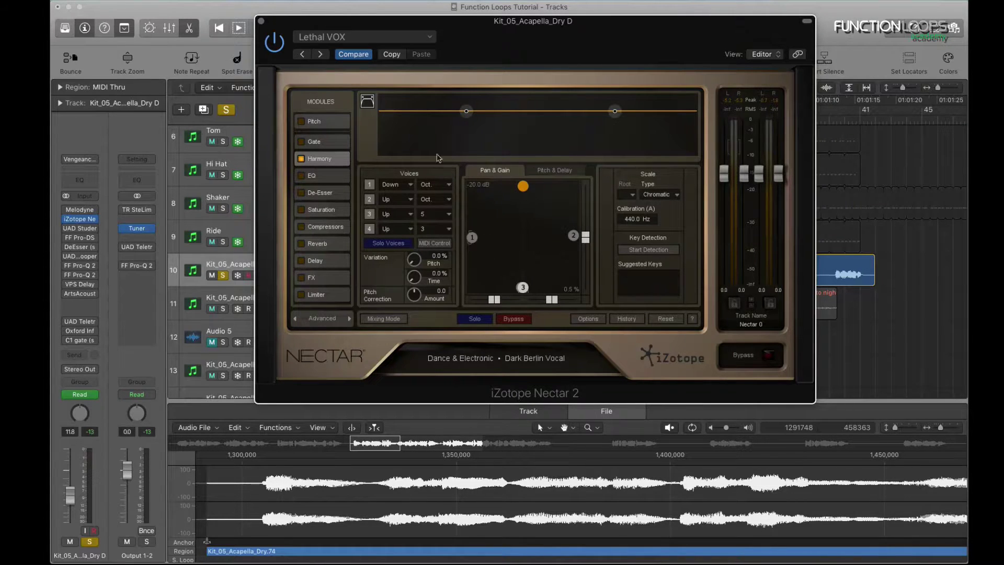
Enable Nectar's De-Esser and audition the removed sibilance of the playing vocal with Ess Only on and off.
click(330, 195)
click(301, 193)
key(space)
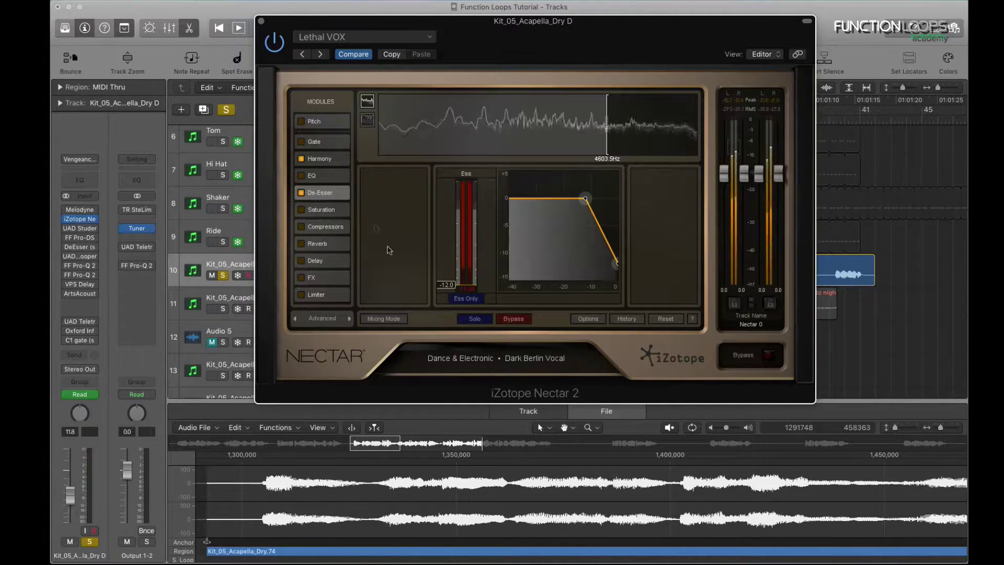
click(469, 301)
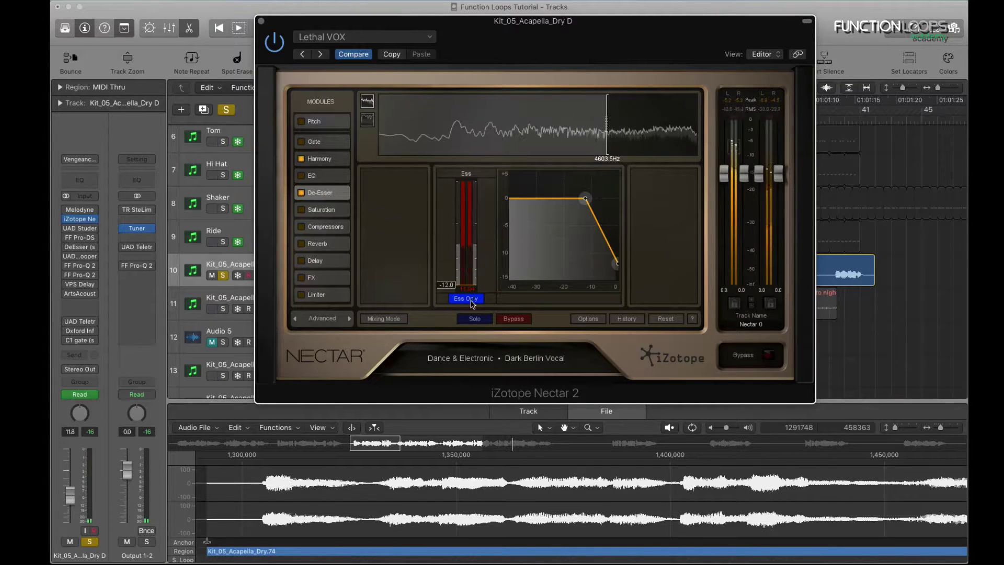
click(465, 298)
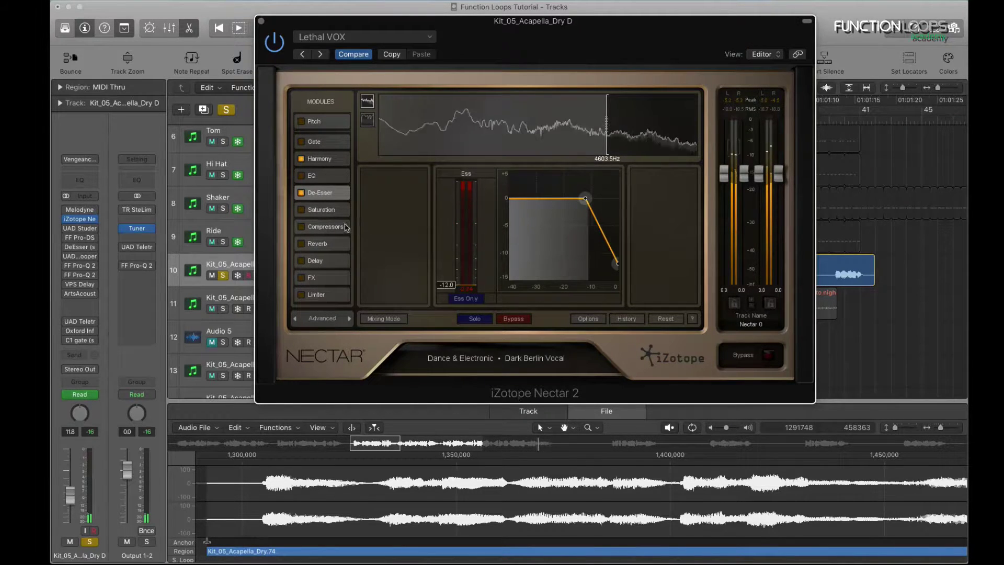
Enable Nectar's Compressors module and play the vocal through it.
click(308, 228)
click(302, 227)
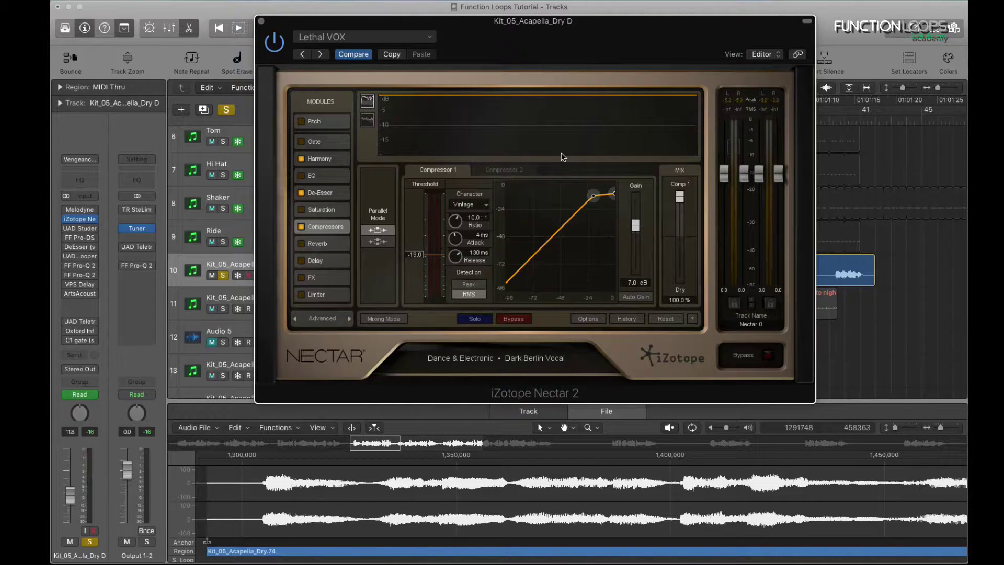
key(space)
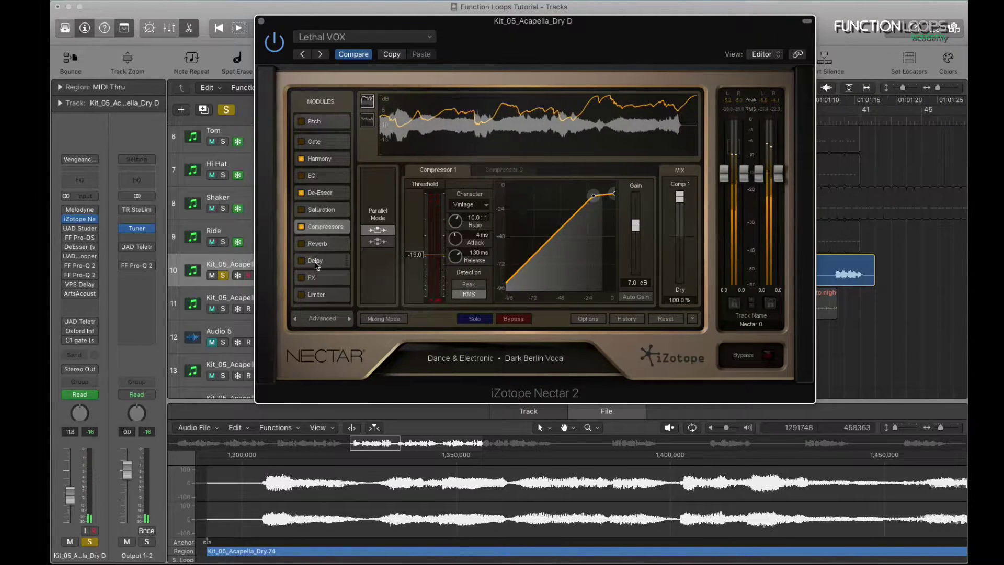
Enable Nectar's Delay and FX modules and adjust the Modulate send of the FX chorus.
click(319, 261)
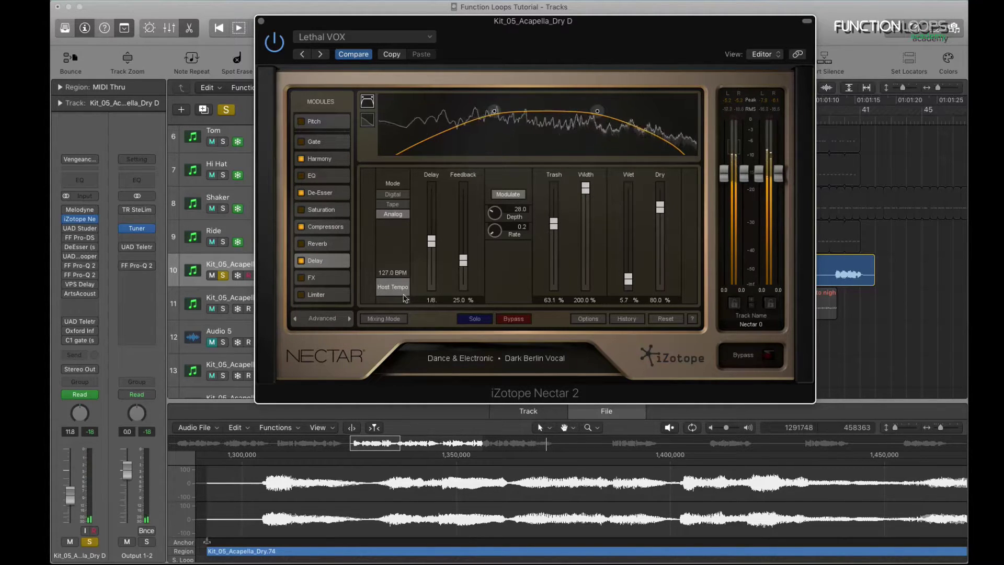
click(319, 277)
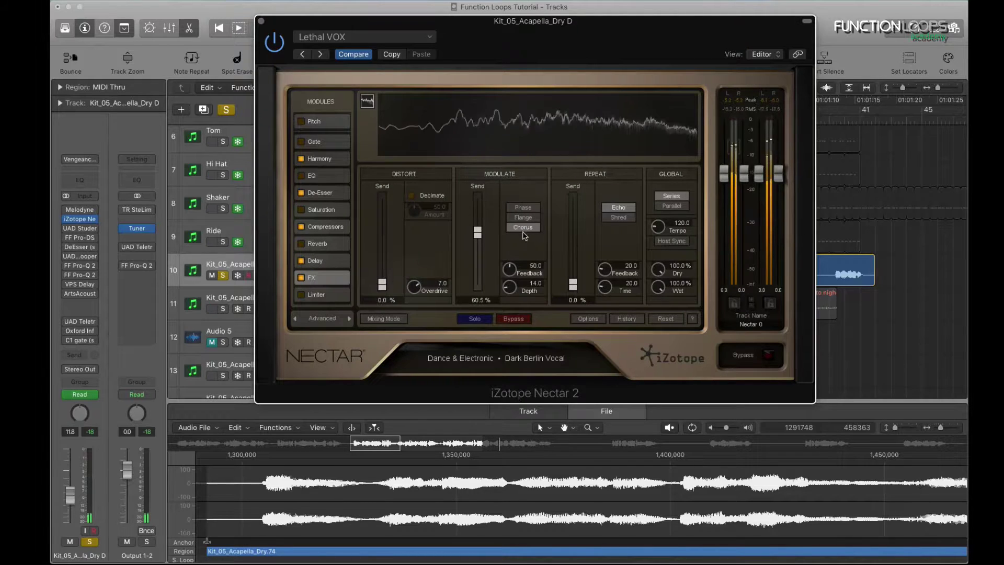
mouse_move(478, 231)
mouse_down()
mouse_move(482, 180)
mouse_move(480, 235)
mouse_up()
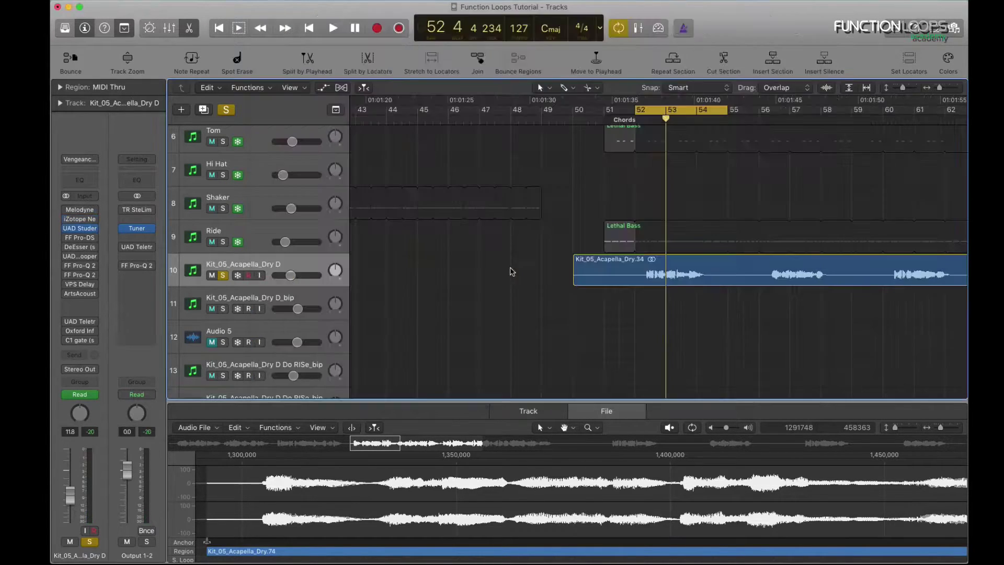
Open the UAD Studer A800 tape plug-in and compare the vocal around bar 52 with it bypassed and active.
click(93, 228)
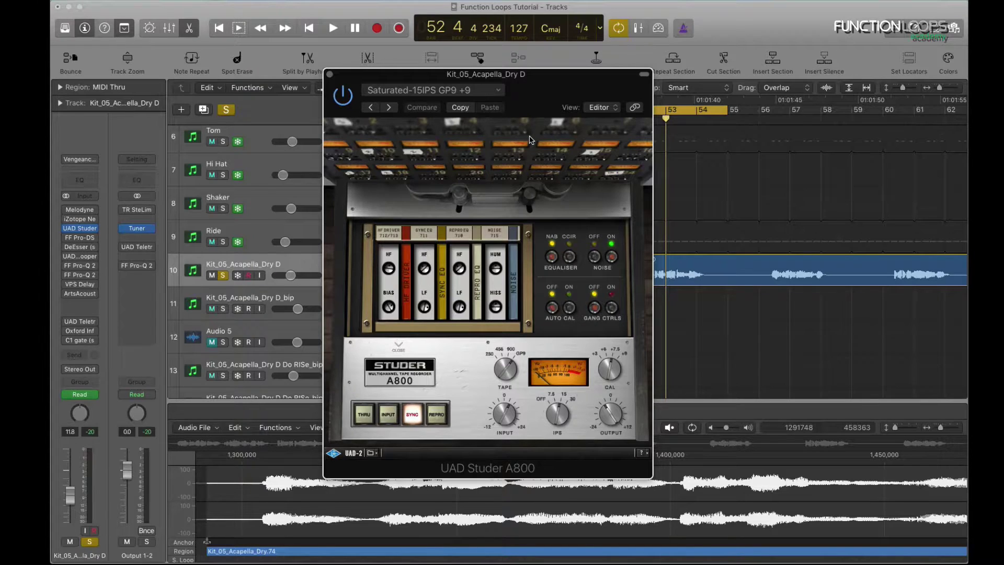
key(space)
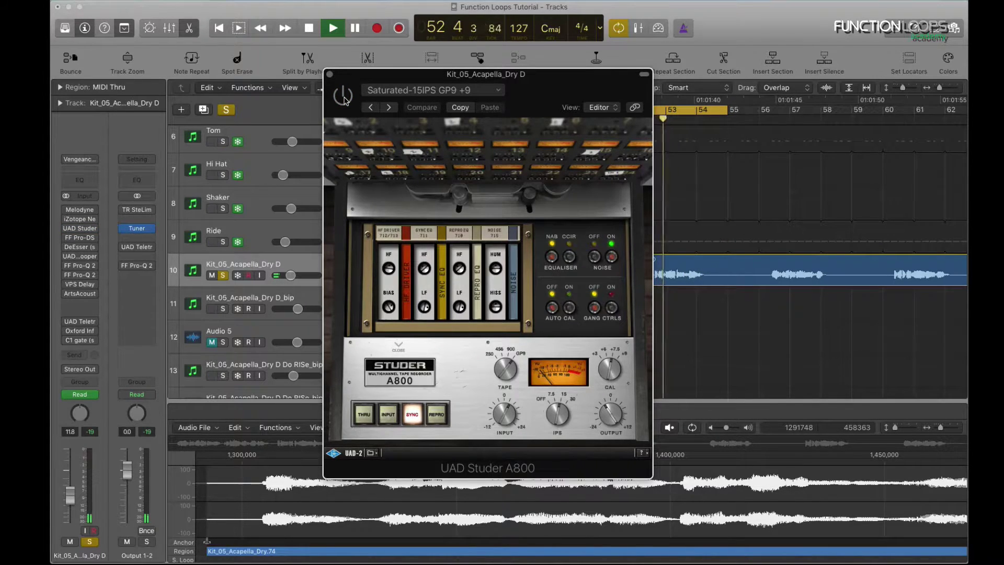
key(space)
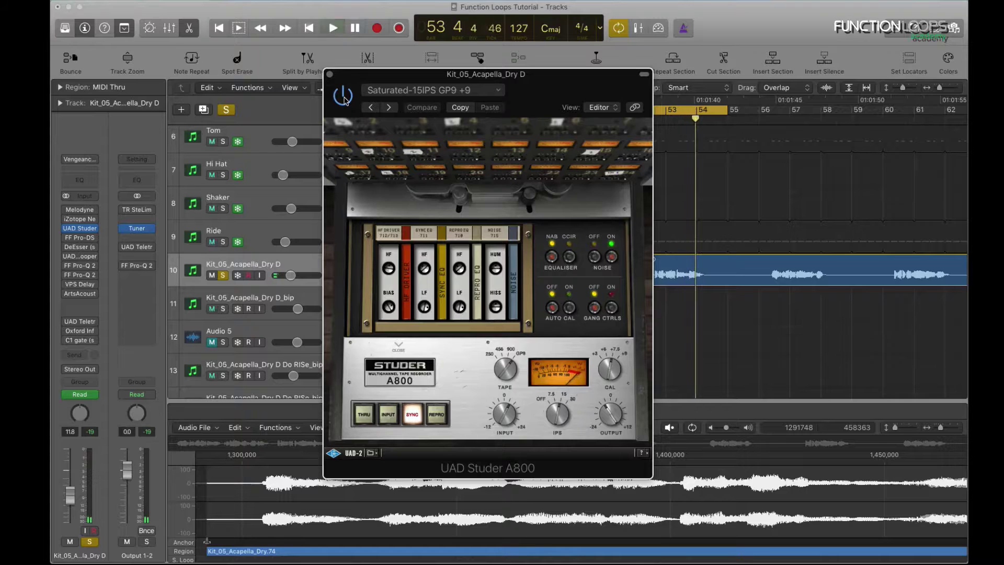
Enable FabFilter Pro-DS with the Male Wide Band preset and audition the sibilance it triggers on in the looped vocal.
click(78, 238)
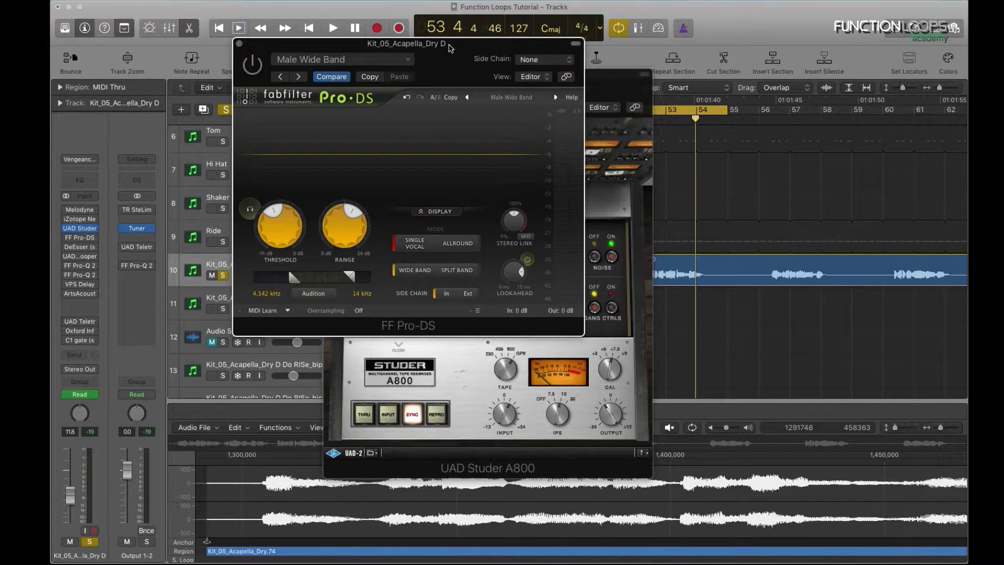
drag(454, 48, 501, 64)
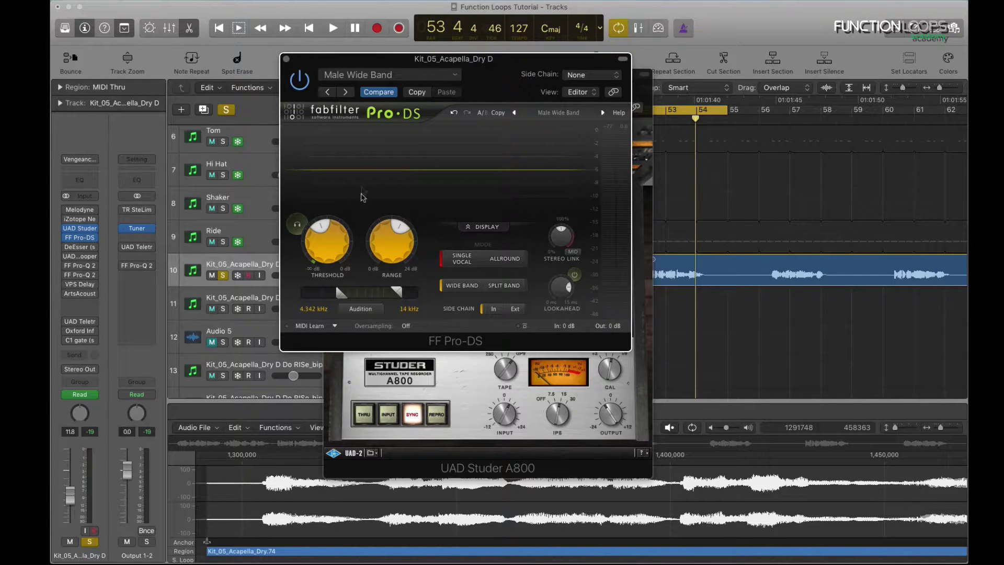
key(space)
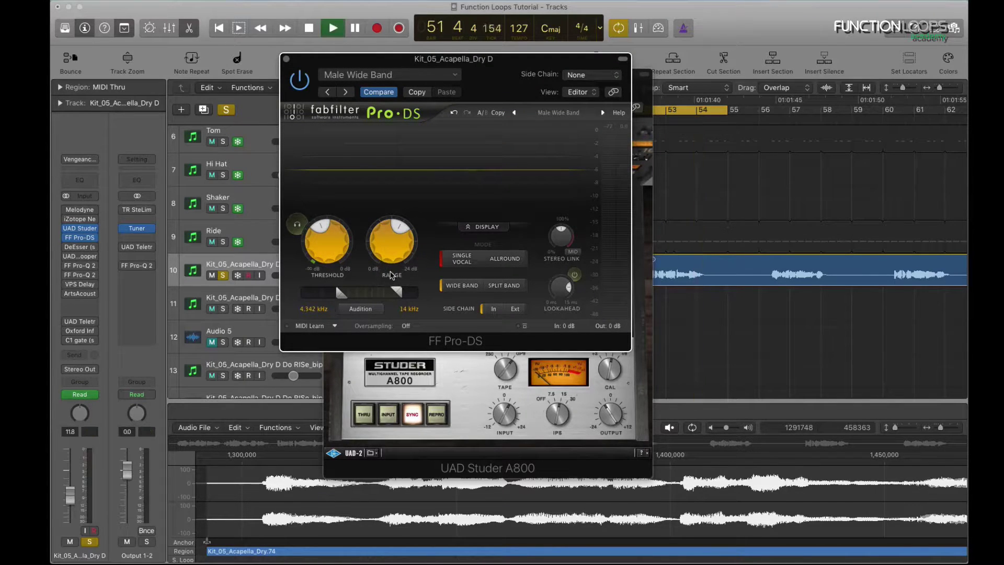
click(298, 226)
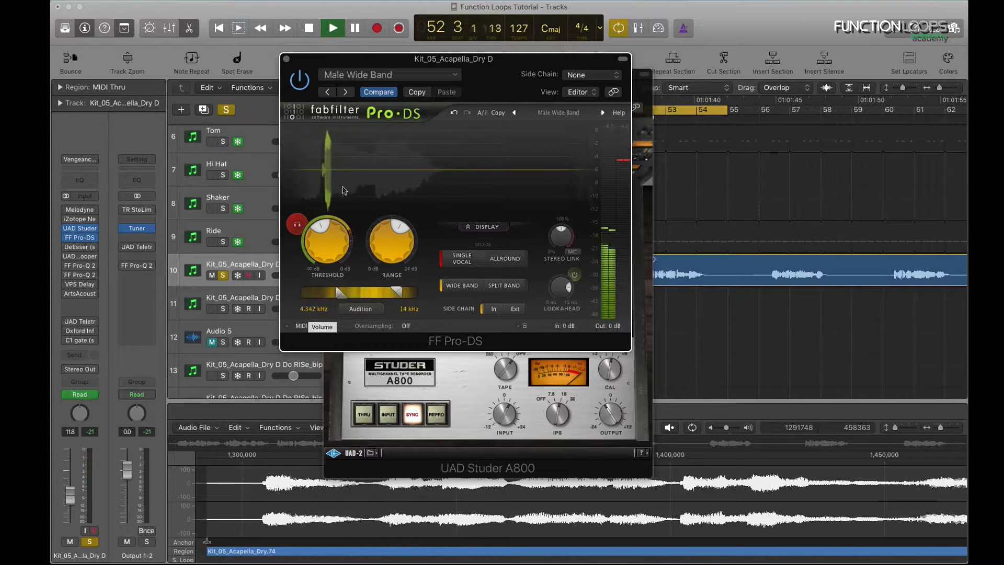
key(space)
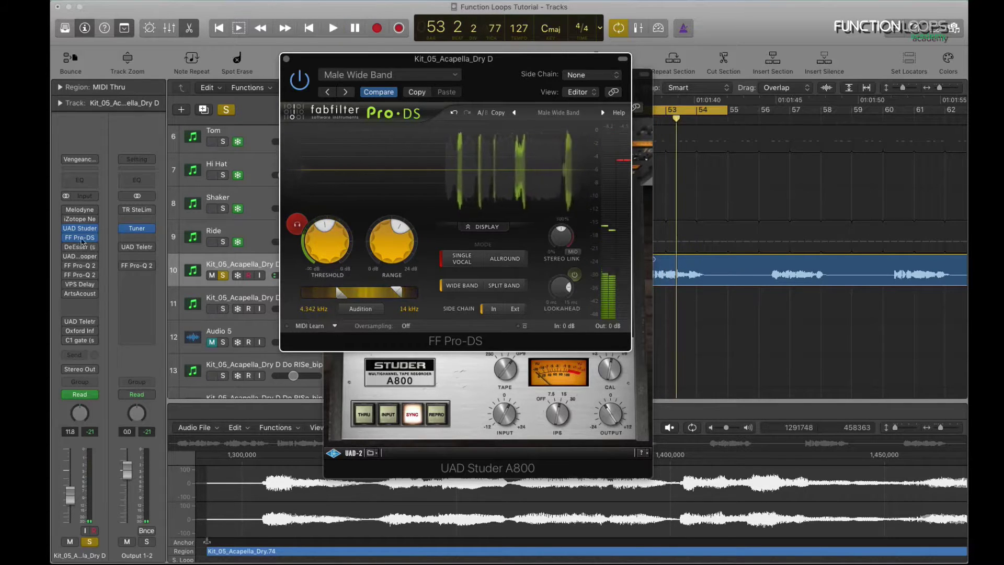
Open the Waves DeEsser, end the Pro-DS trigger audition and close the Pro-DS and Studer A800 windows.
click(80, 247)
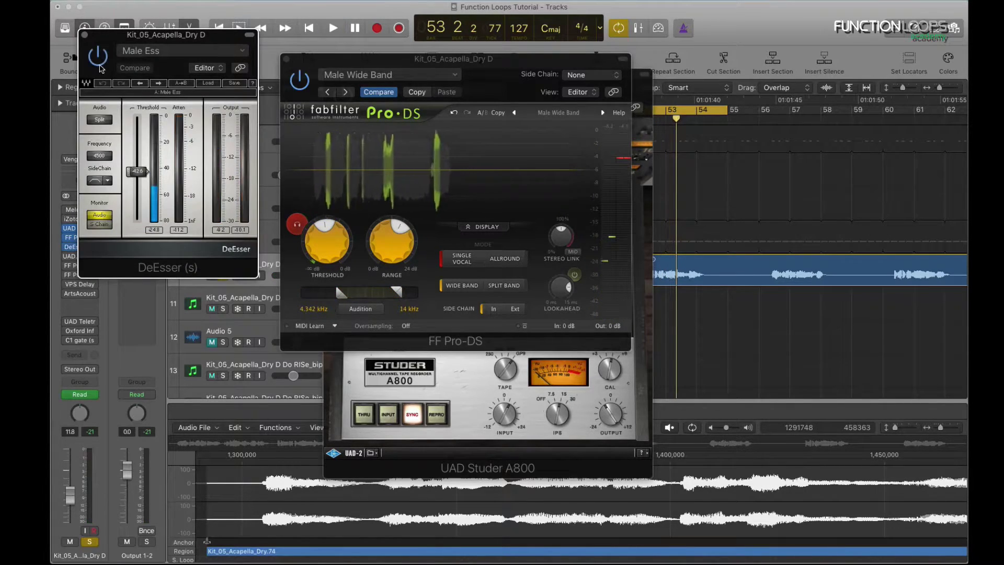
key(space)
click(299, 226)
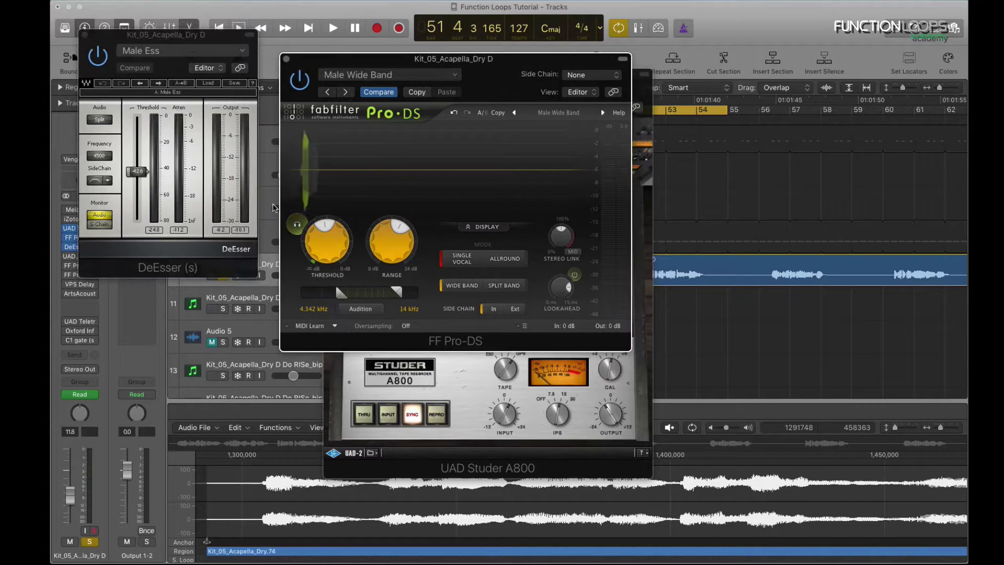
drag(346, 59, 417, 79)
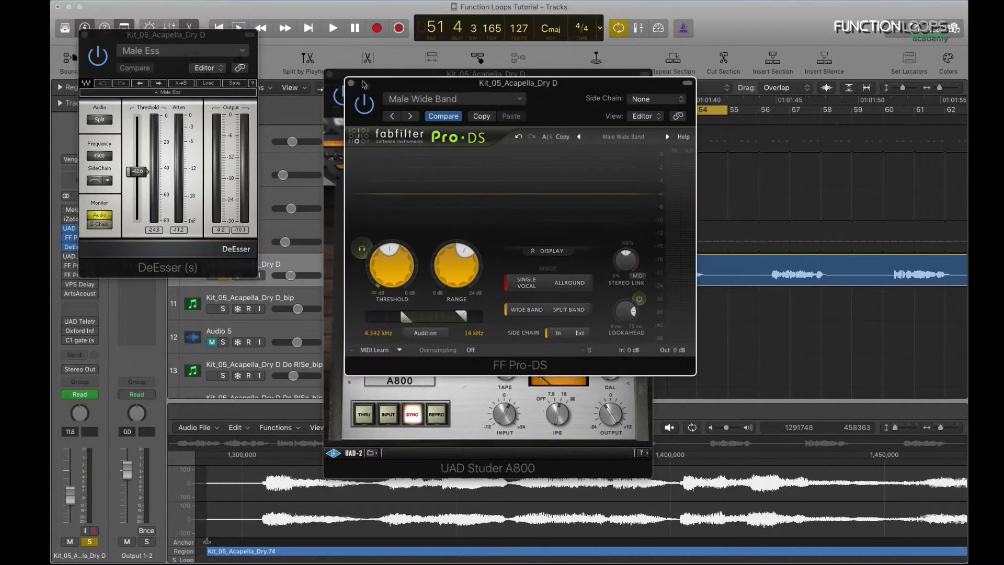
click(351, 84)
click(333, 79)
Play the vocal while switching the DeEsser's monitoring to side chain and back to audio, and close its window.
key(space)
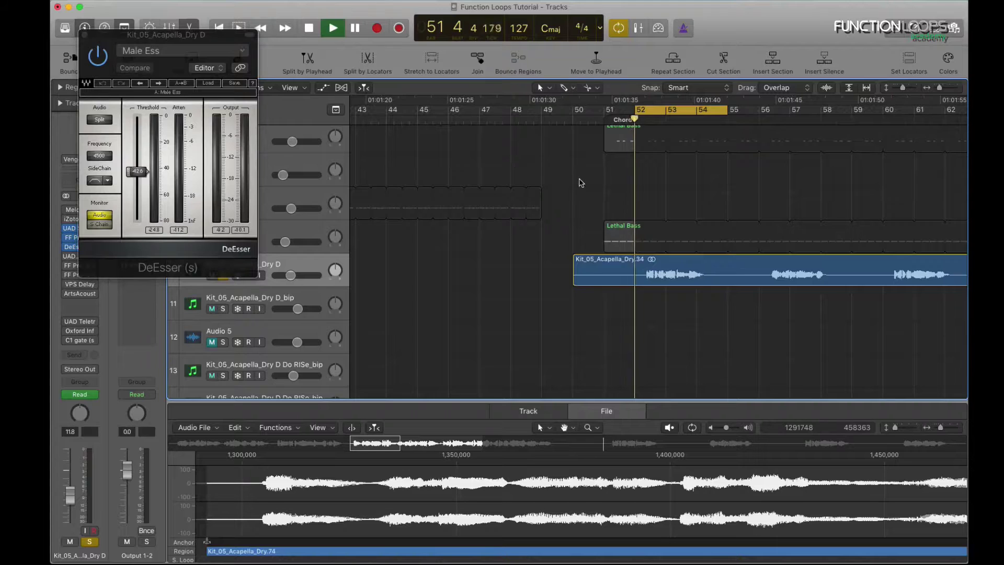
click(100, 224)
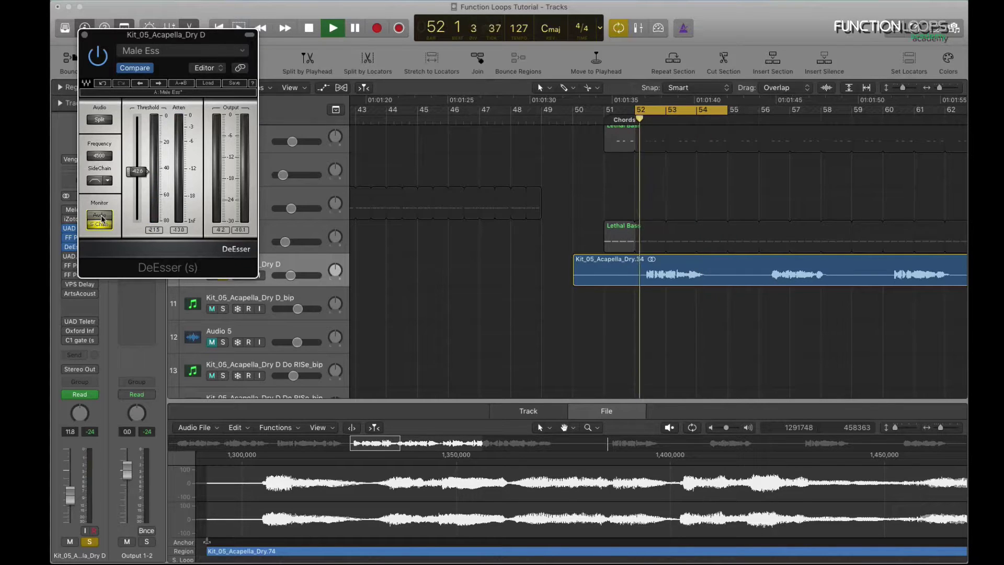
click(103, 219)
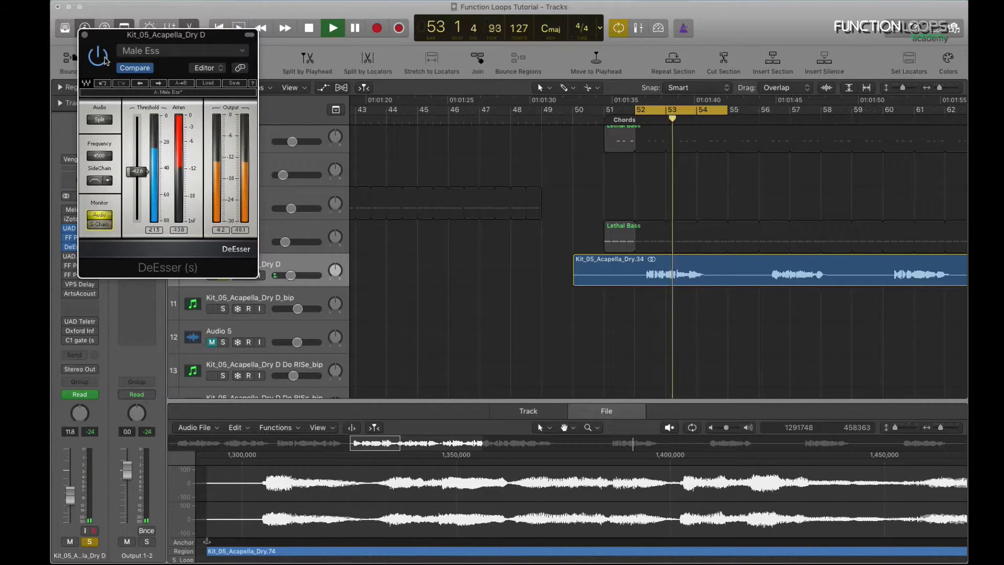
click(86, 35)
mouse_move(67, 248)
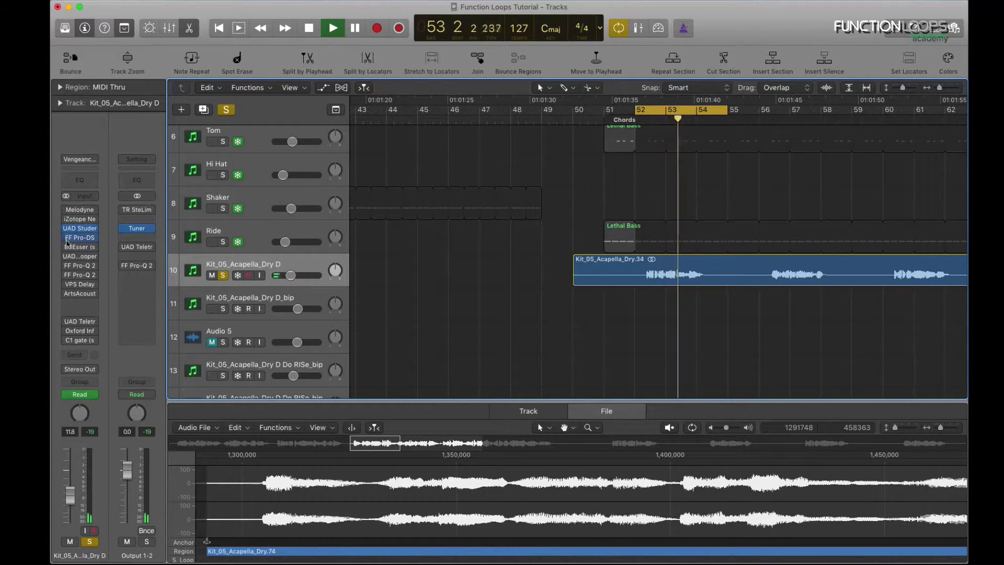
key(space)
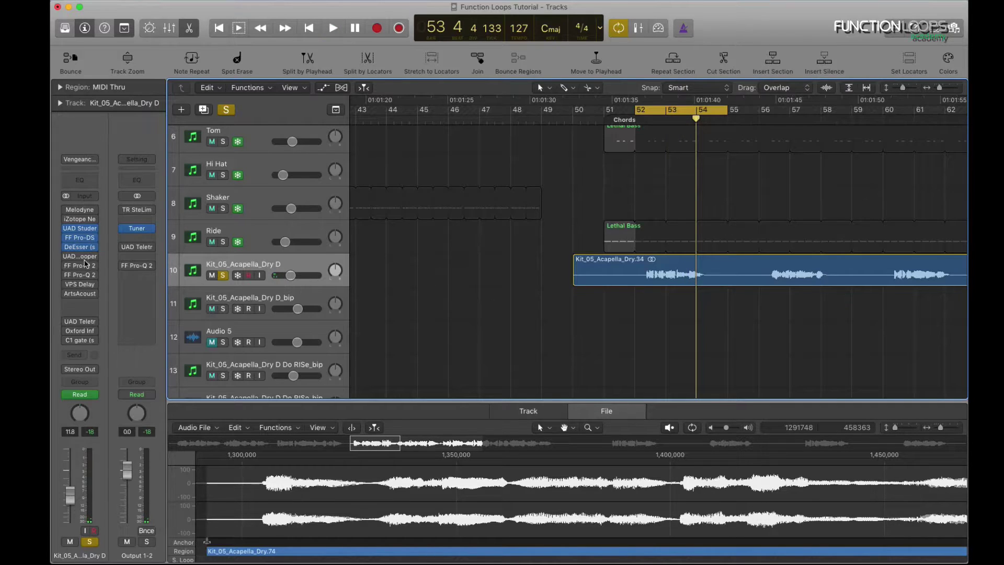
Enable the UAD Cooper Time Cube with the Vocal Doubler preset and play the vocal through it.
click(89, 257)
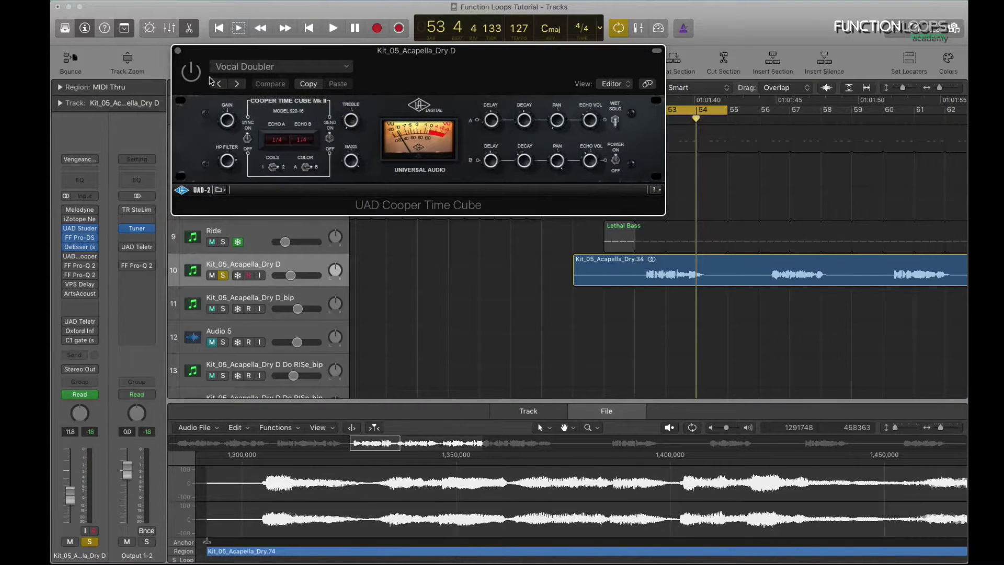
click(191, 72)
key(space)
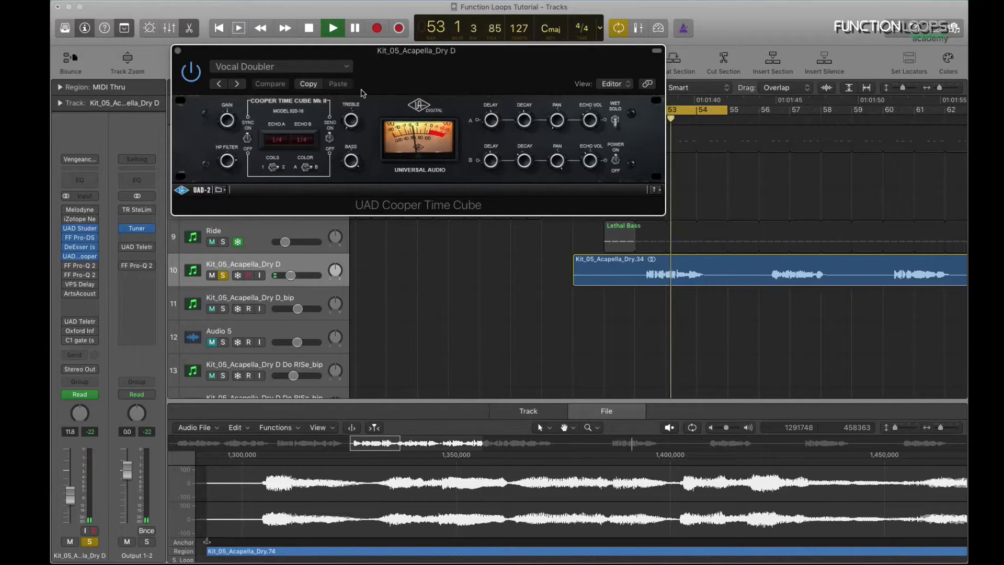
key(space)
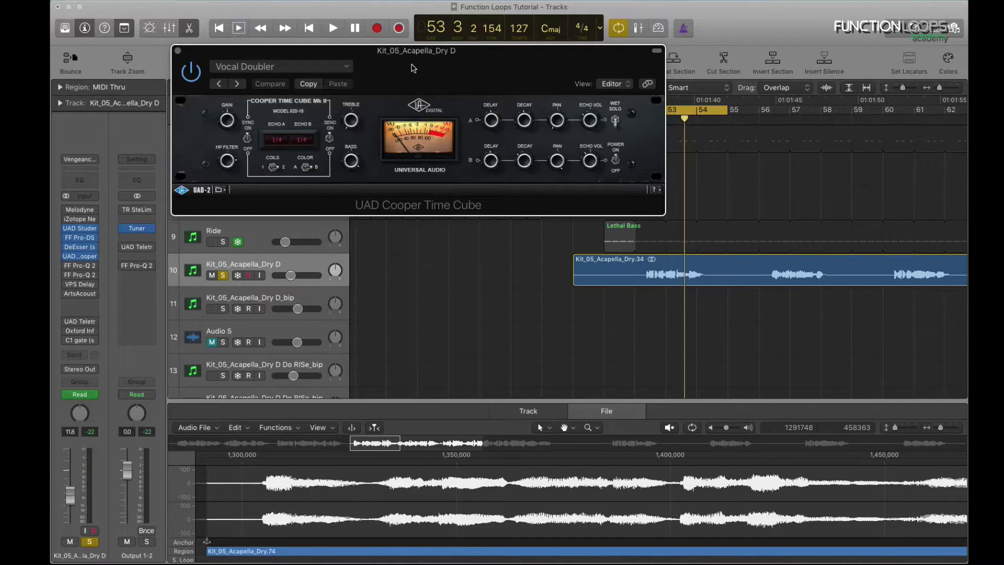
key(space)
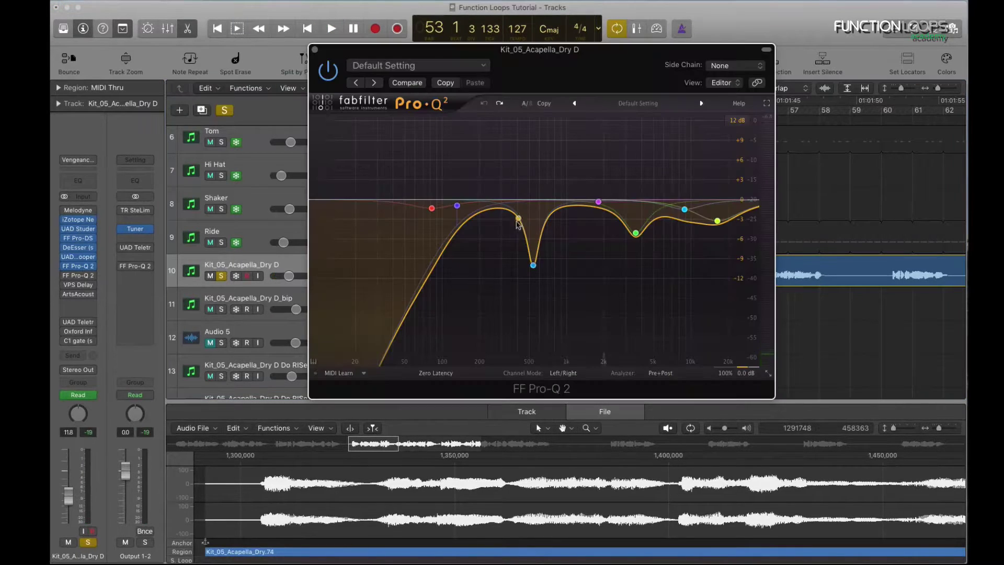
Solo the first Pro-Q 2's cuts near 539 Hz and 3.6 kHz in turn while the vocal plays.
key(space)
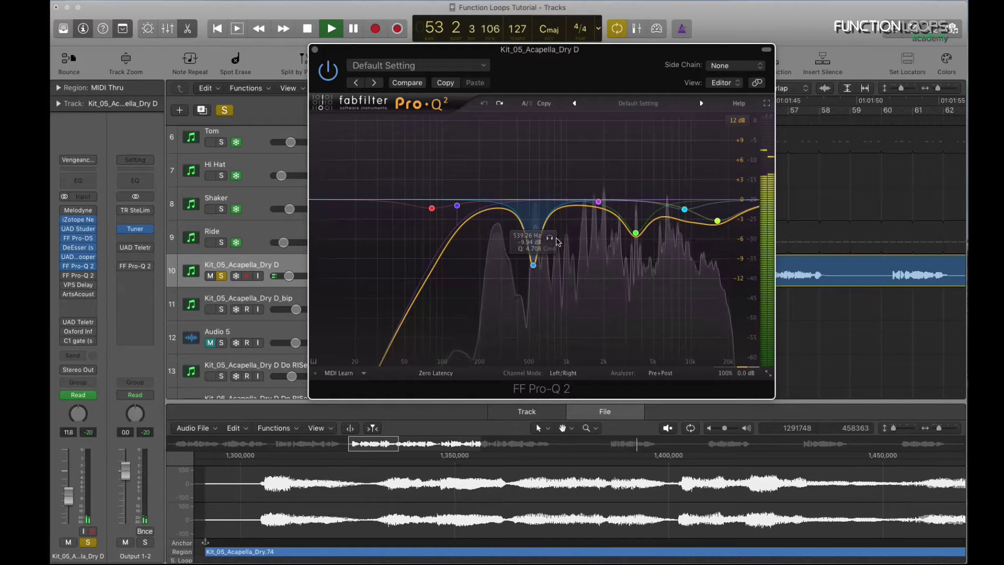
click(550, 238)
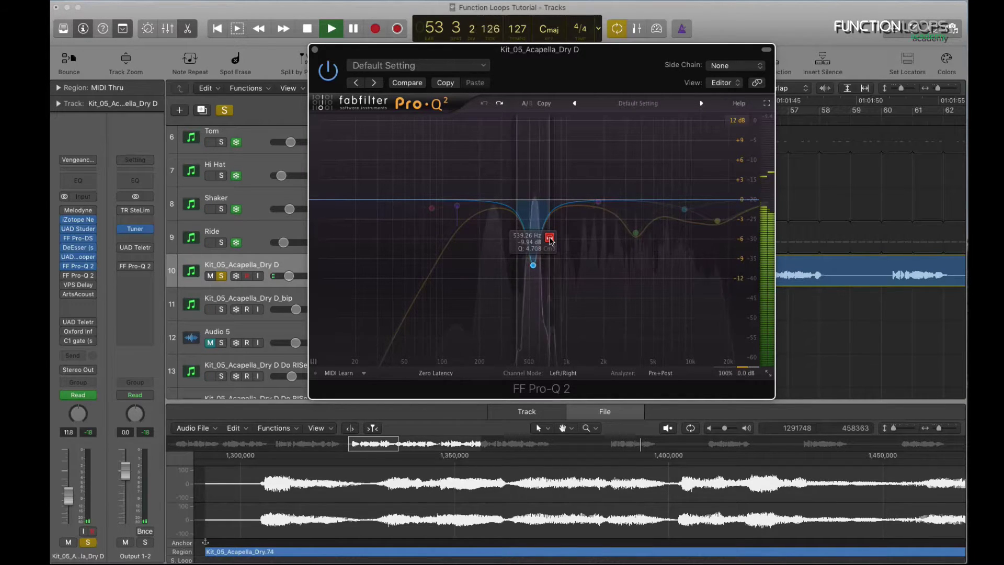
key(space)
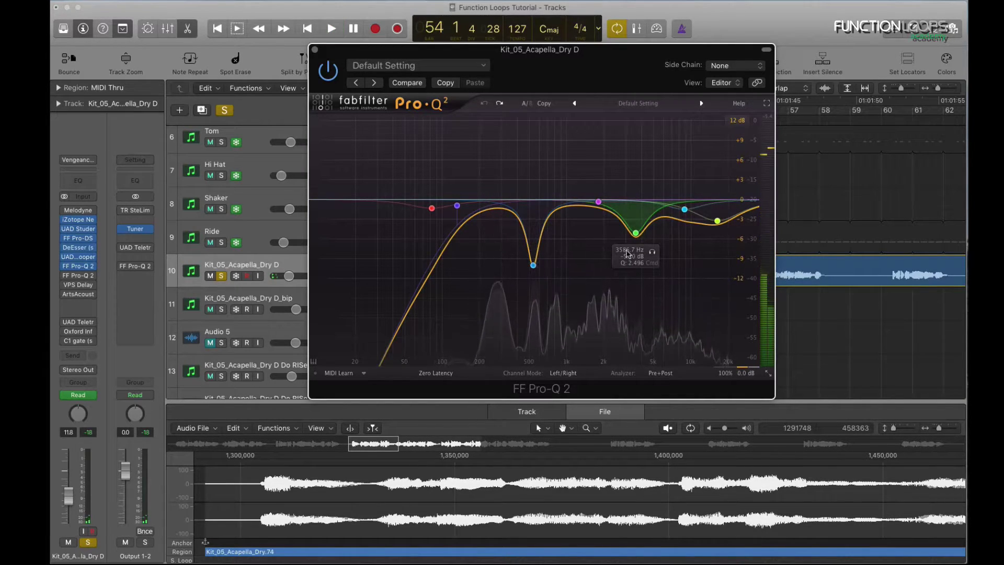
click(653, 252)
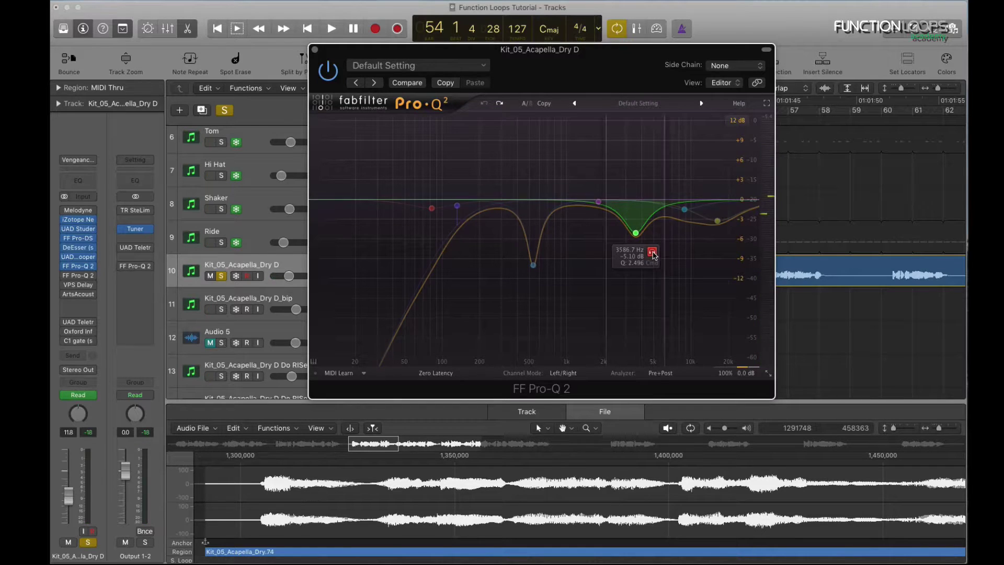
key(space)
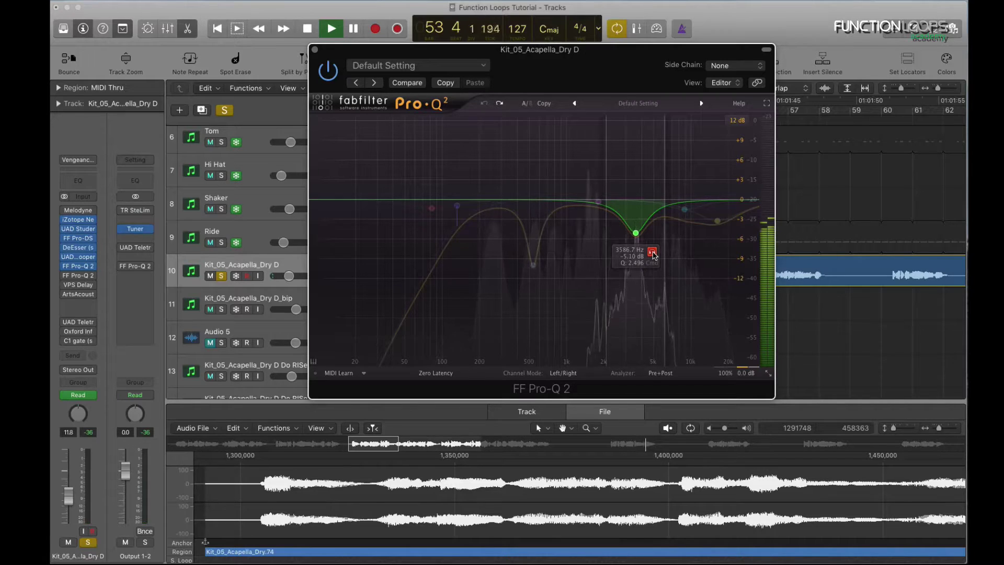
click(653, 252)
Solo the same equalizer's high-frequency cuts near 8.9 kHz and 16 kHz on the playing vocal and close its window.
click(701, 231)
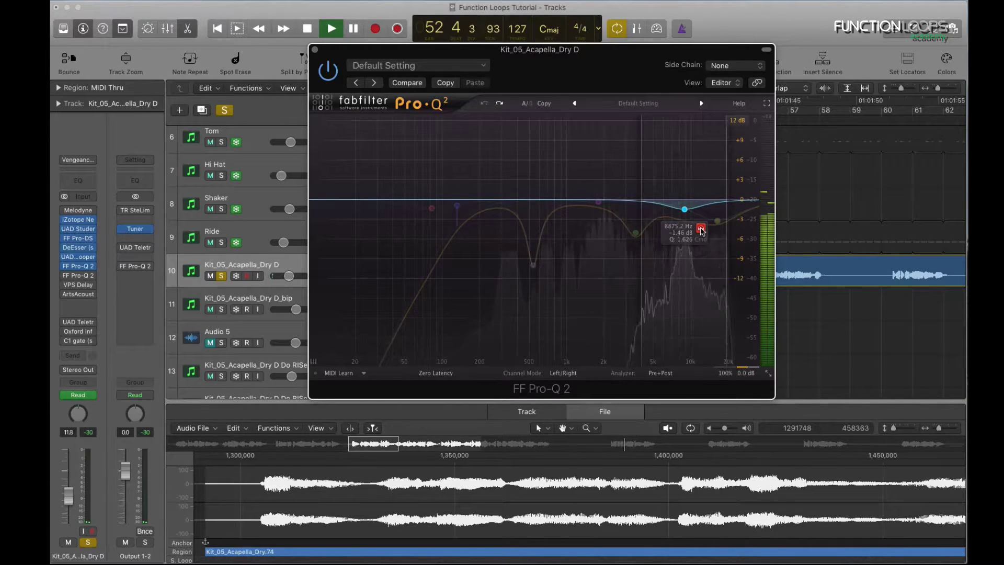
click(724, 242)
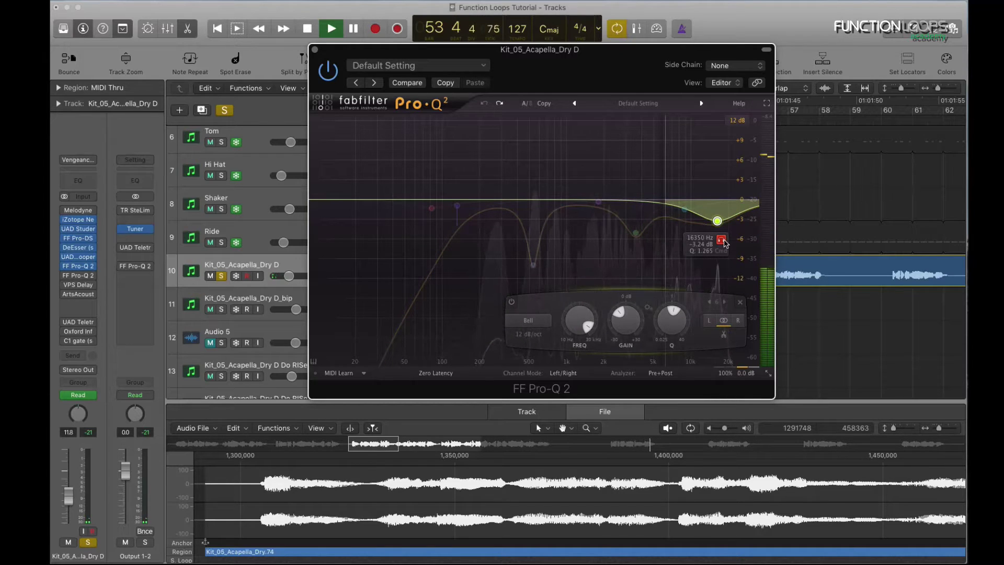
key(space)
click(316, 49)
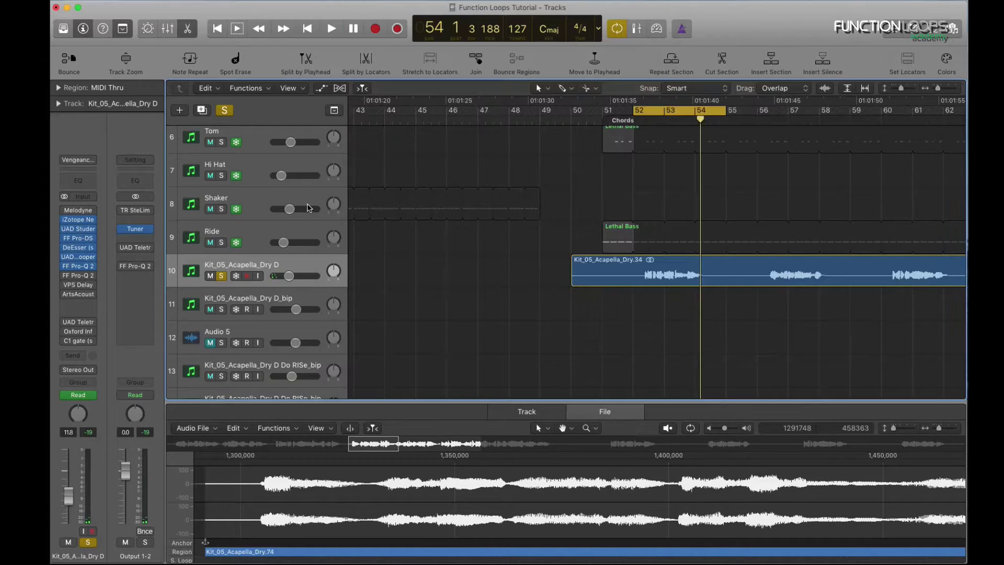
Enable the second Pro-Q 2 in the vocal chain and play the vocal through it.
click(77, 276)
drag(343, 37, 506, 54)
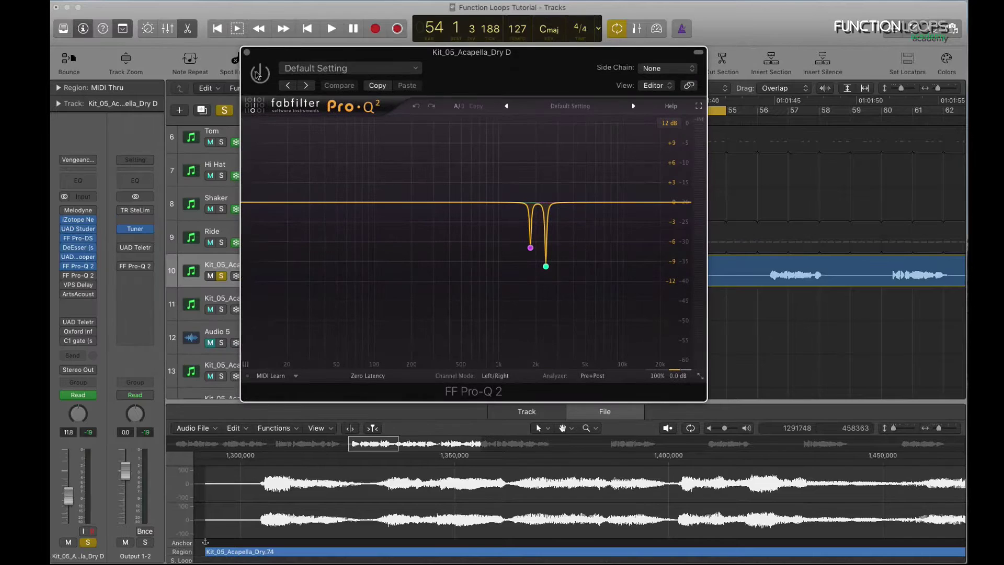
click(255, 73)
key(space)
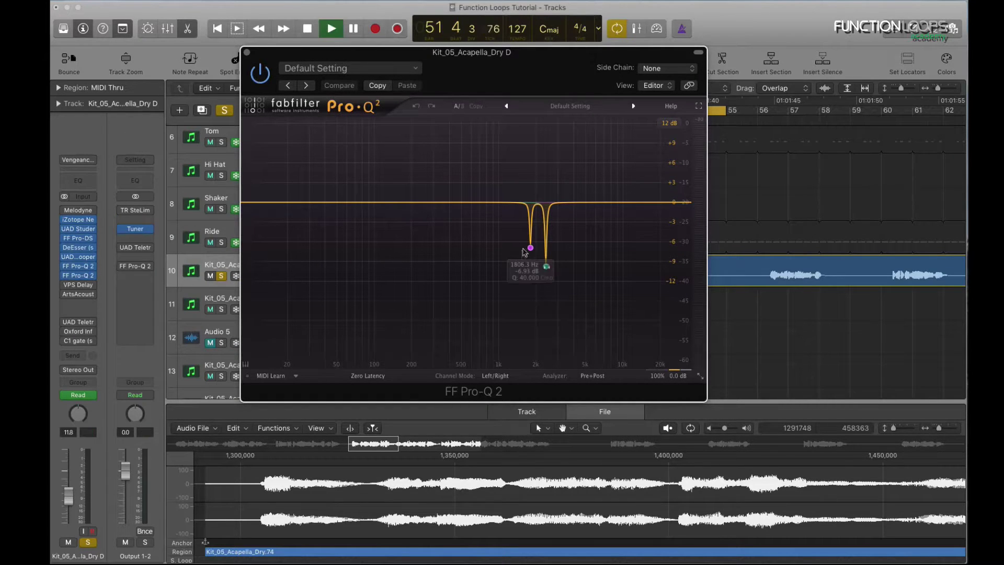
Solo the second Pro-Q 2's two narrow notches near 1.8 kHz and 2.4 kHz in turn and close the equalizer.
click(547, 265)
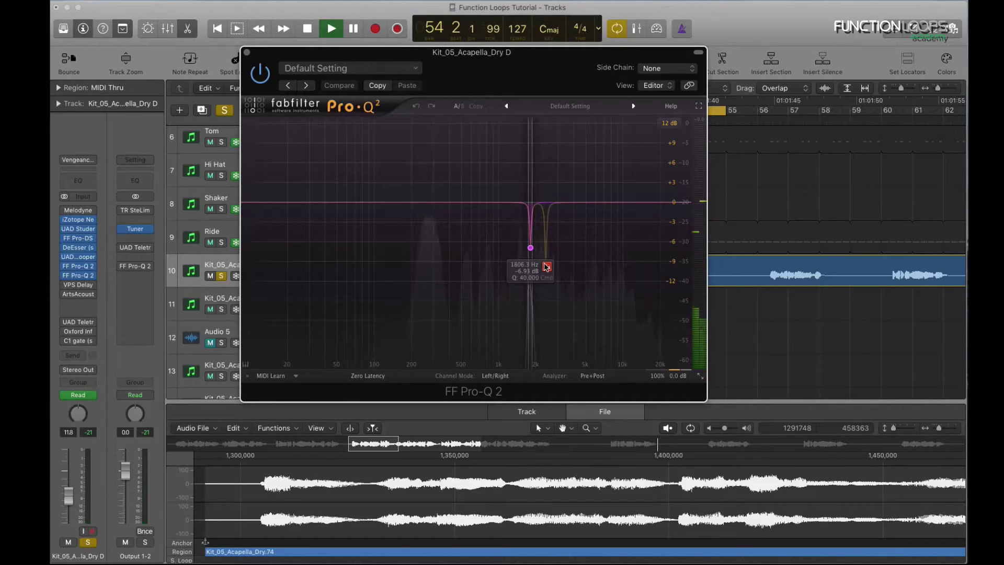
click(546, 266)
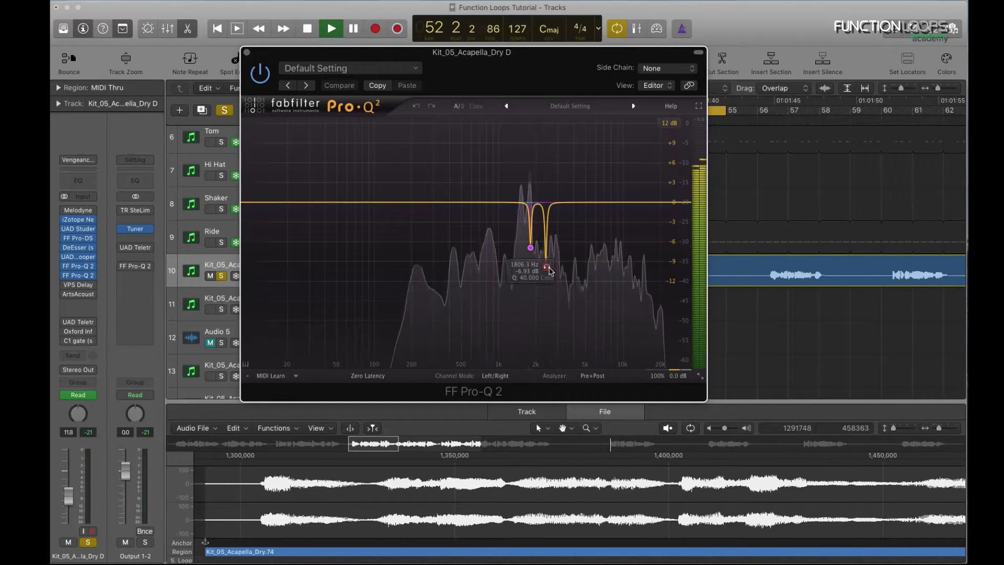
click(561, 239)
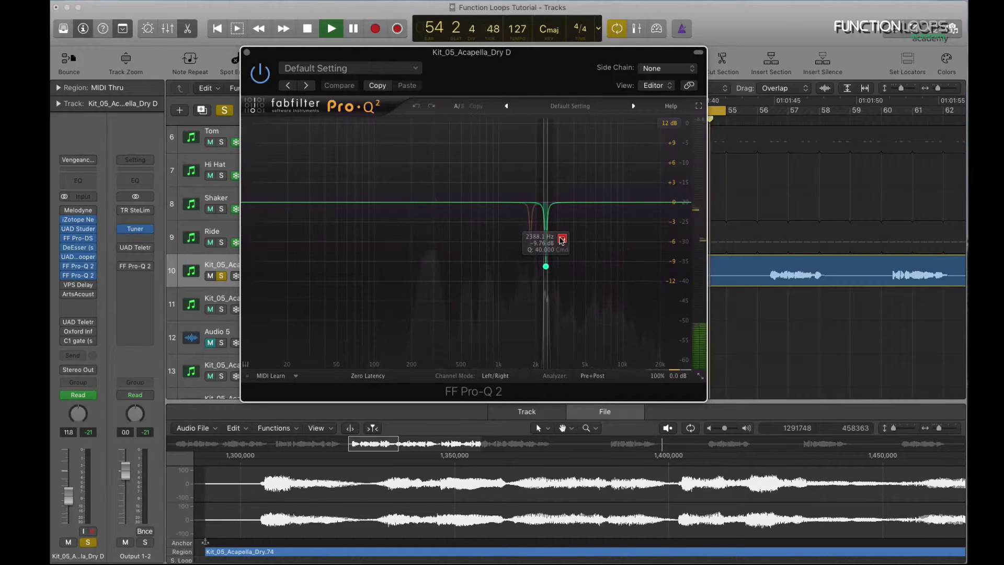
click(561, 239)
key(space)
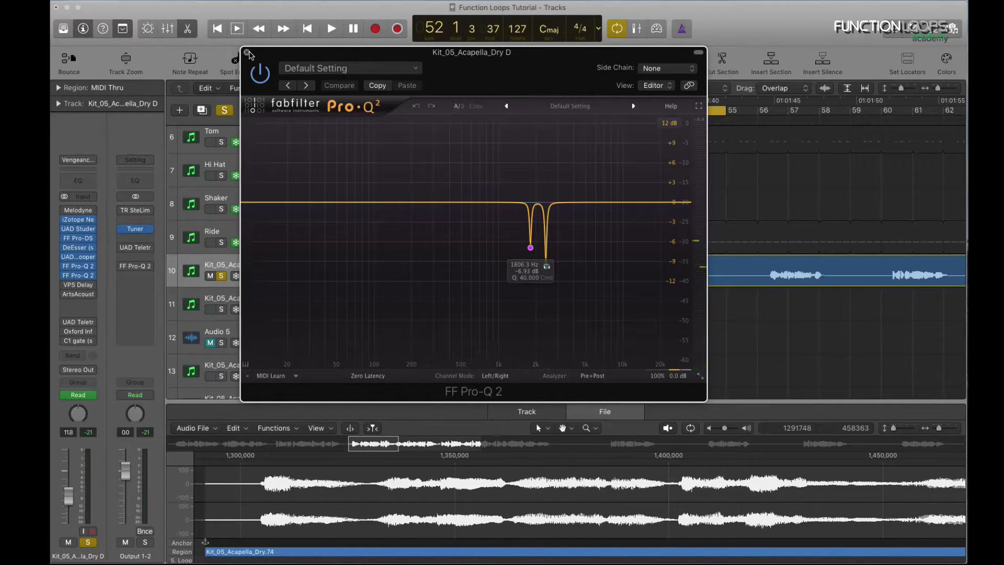
click(248, 53)
Enable ArtsAcoustic Reverb with the EDM ACC LEAD ACC VOX preset, play the vocal through it and close the plug-in.
click(78, 294)
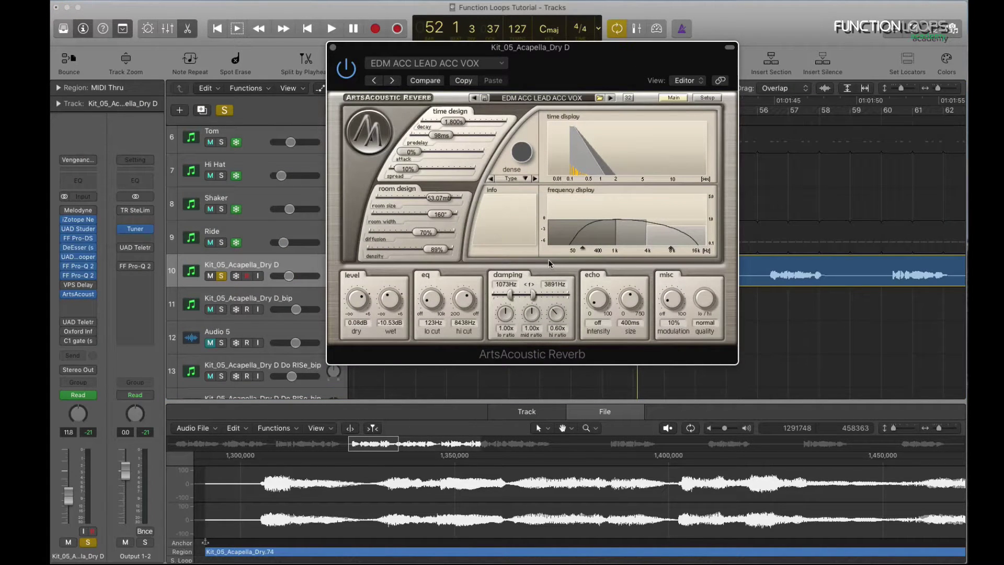
key(space)
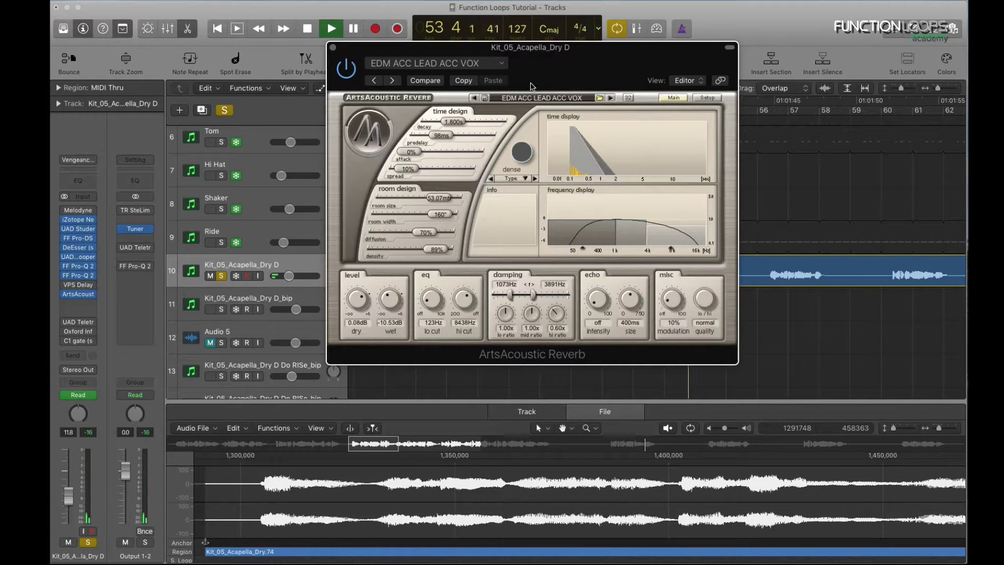
key(space)
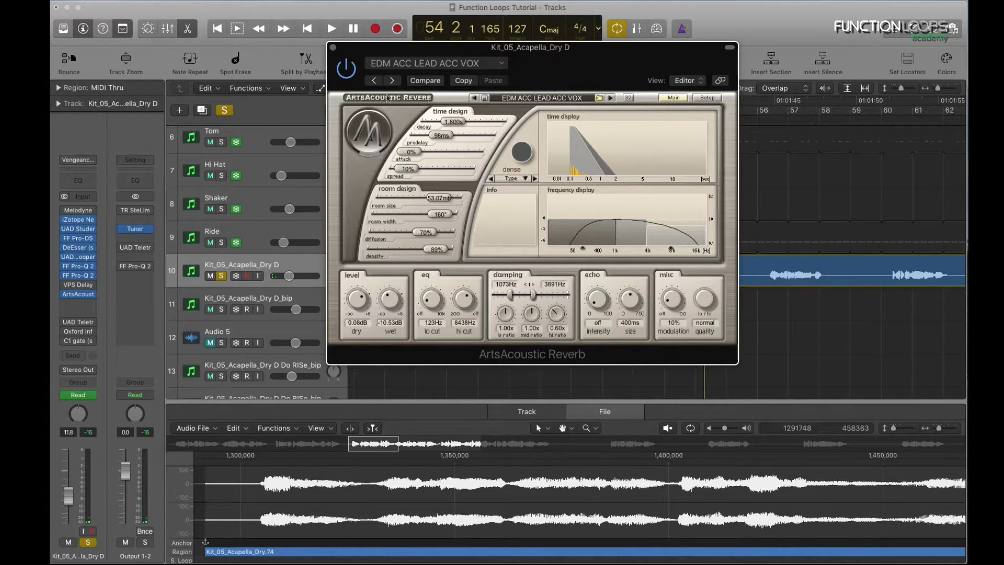
key(super+w)
Enable the UAD Teletronix LA-2A Gray compressor, play the vocal through it and close the plug-in.
click(78, 322)
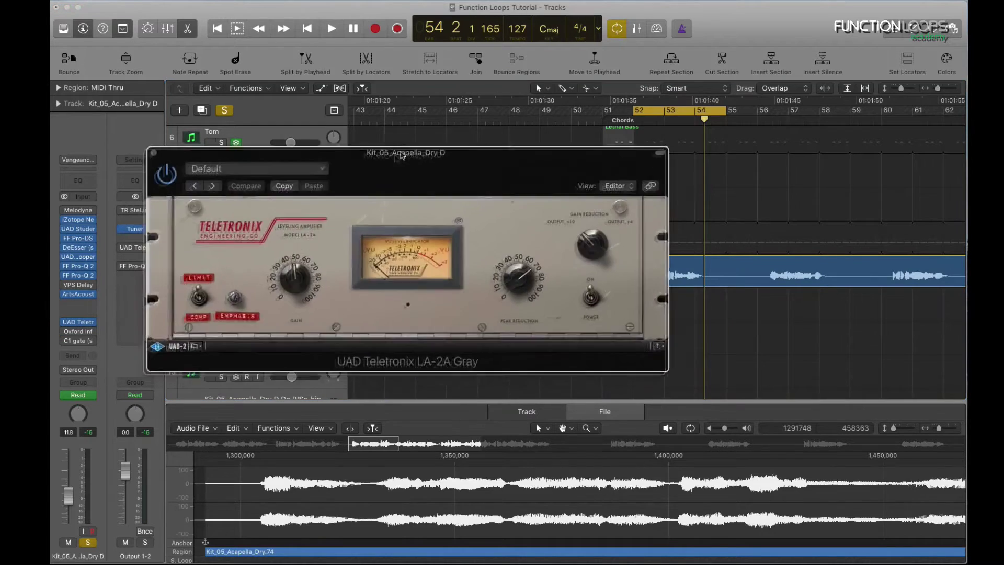
drag(403, 157, 458, 133)
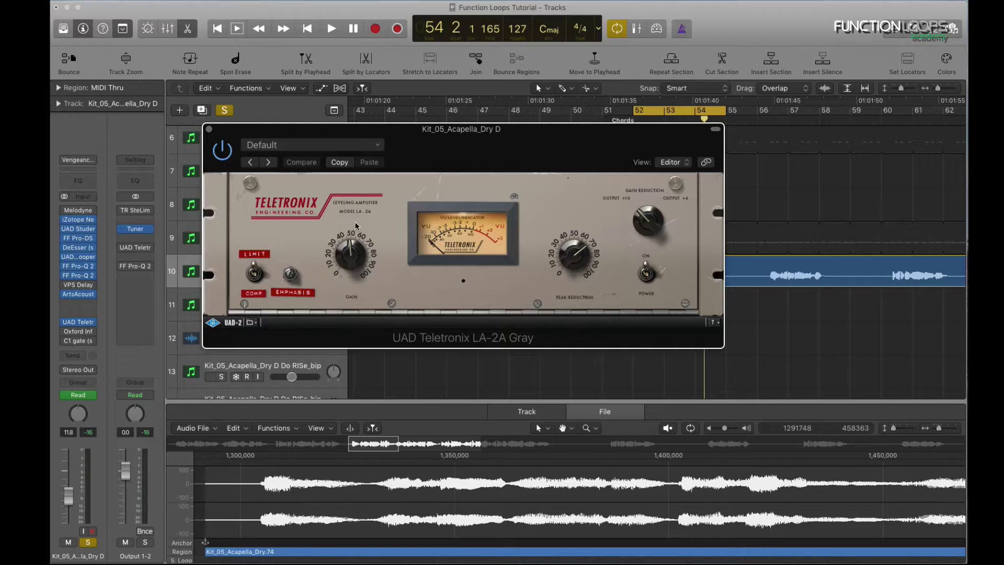
key(space)
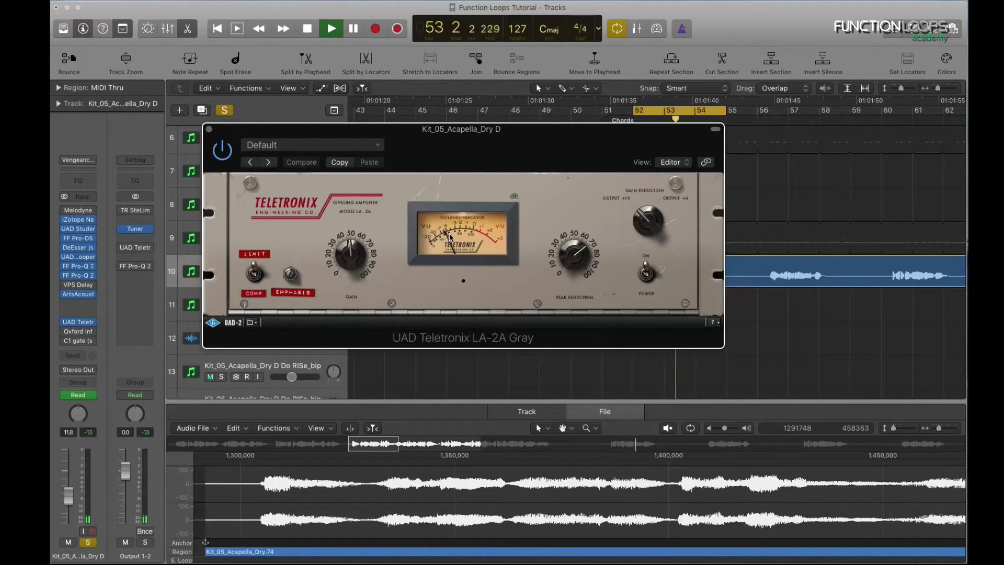
key(space)
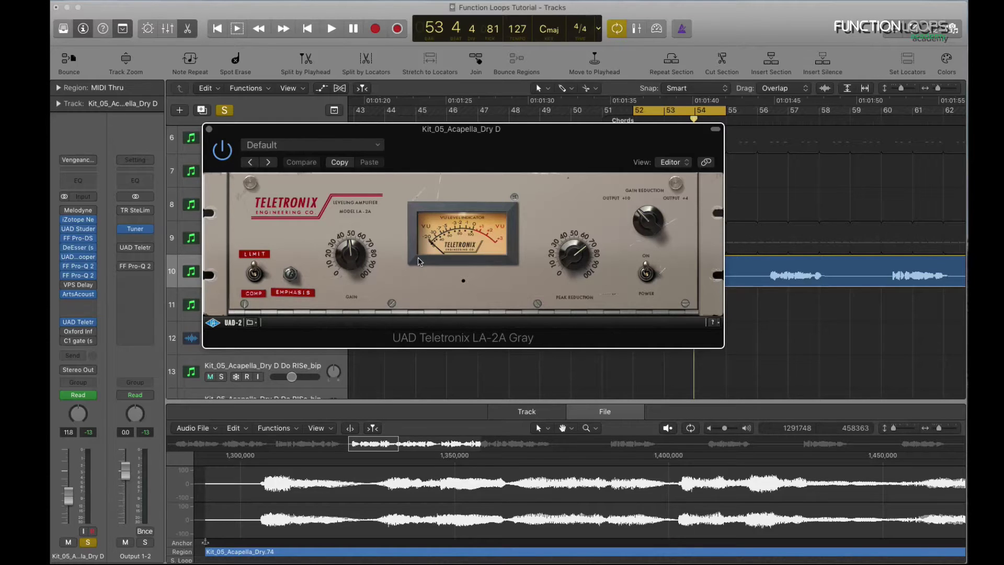
click(209, 130)
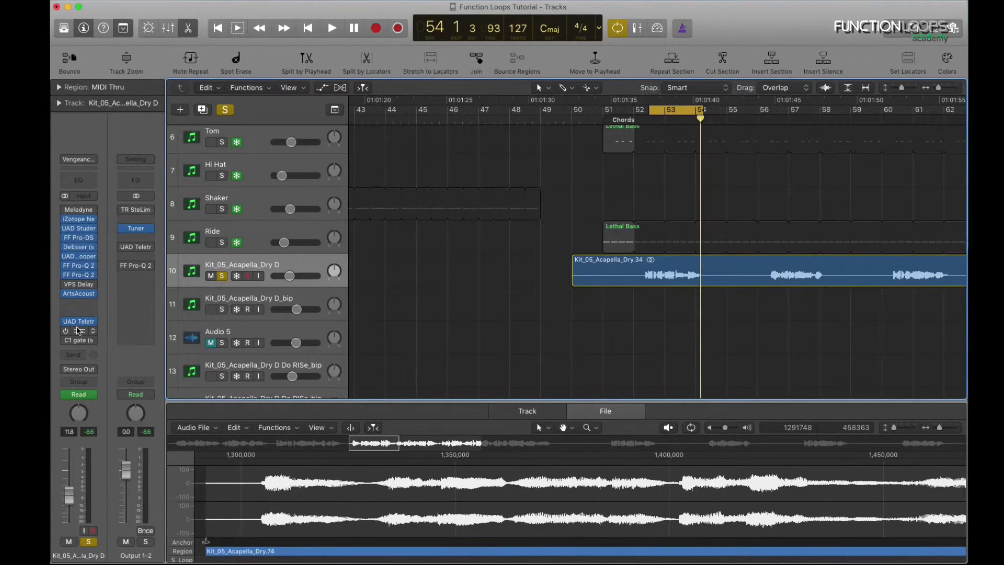
Enable the Sonnox Oxford Inflator in the vocal chain and play the vocal through it.
click(78, 331)
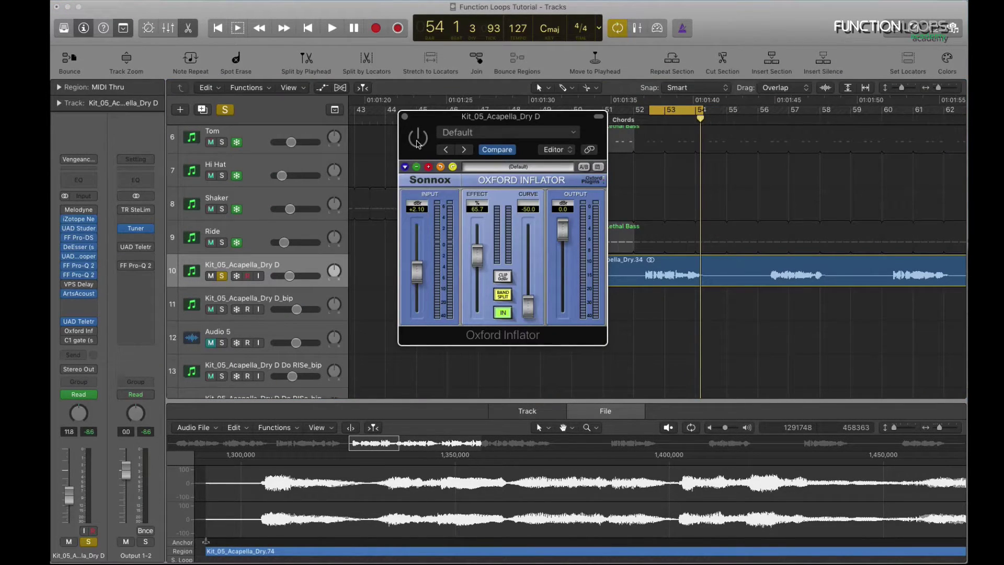
key(space)
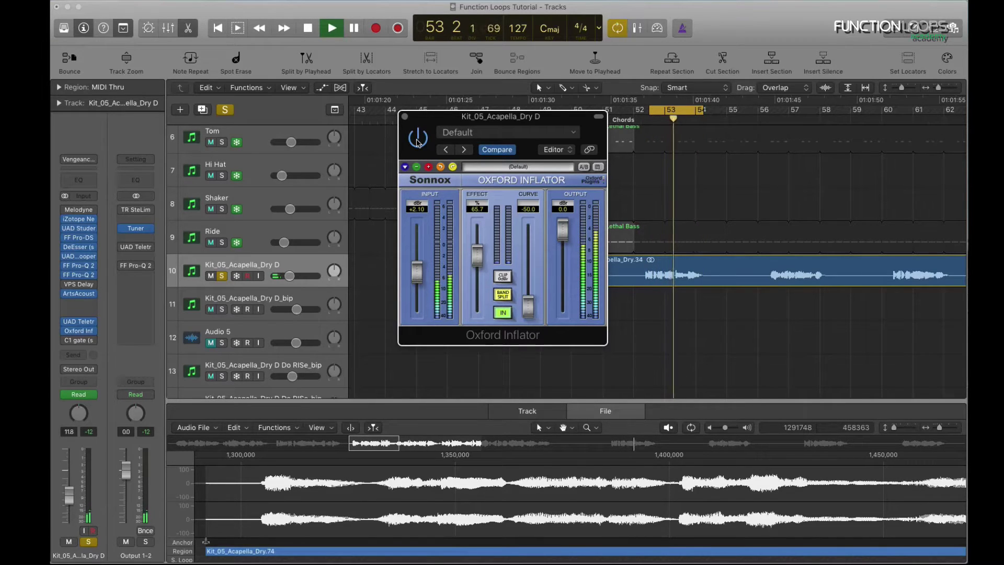
key(space)
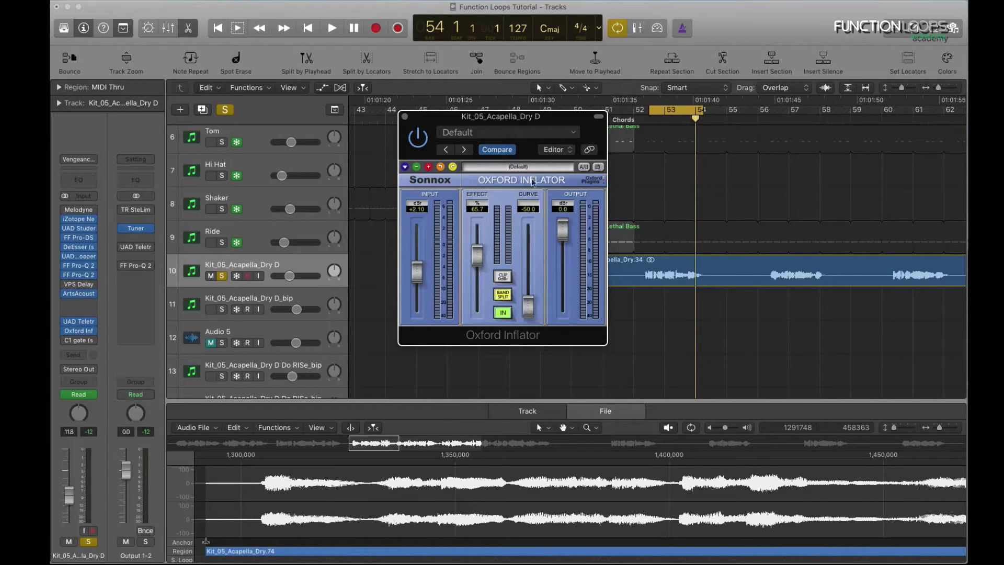
Compare the vocal with and without the Oxford Inflator and lower the plug-in's output to -3.94 dB.
key(space)
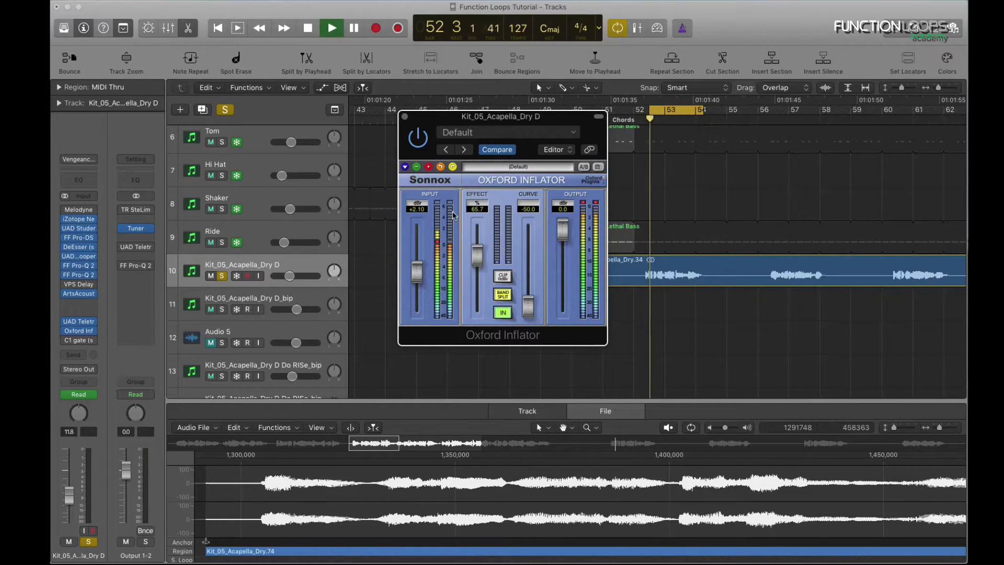
click(418, 137)
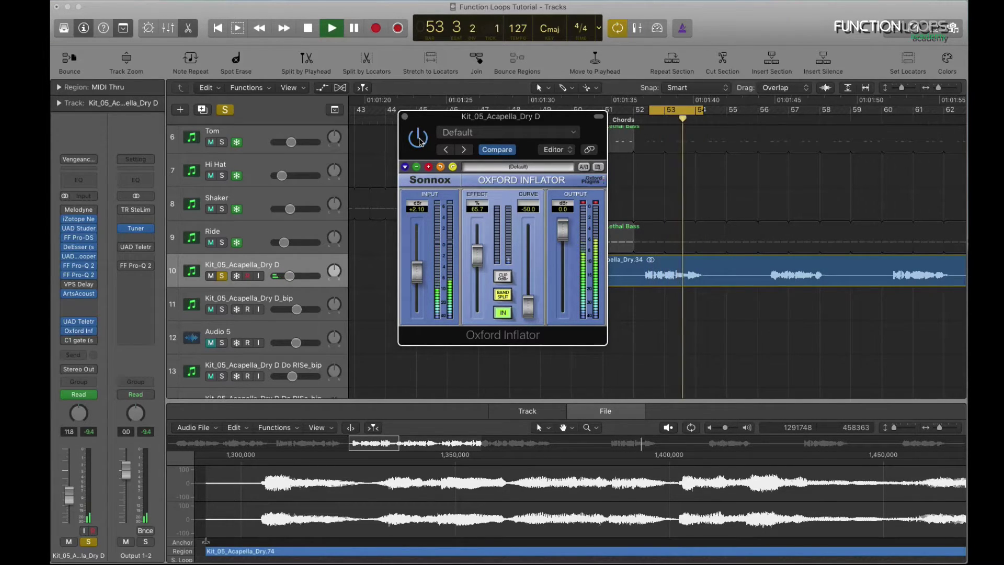
key(space)
mouse_move(558, 232)
mouse_down()
mouse_move(563, 261)
mouse_move(565, 248)
mouse_up()
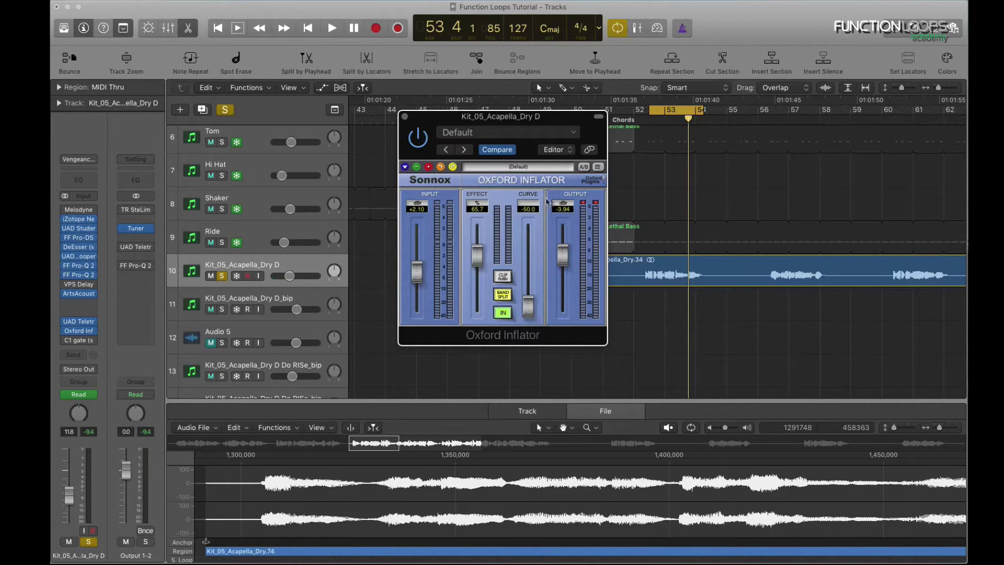
Bypass and re-enable the Oxford Inflator while the vocal plays to compare at the reduced output, and close it.
key(space)
click(419, 137)
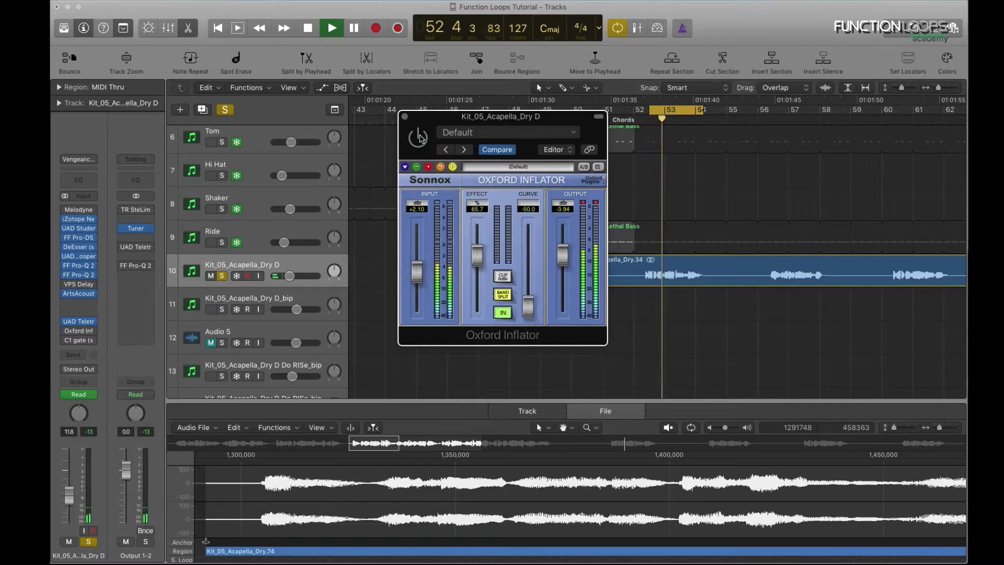
key(space)
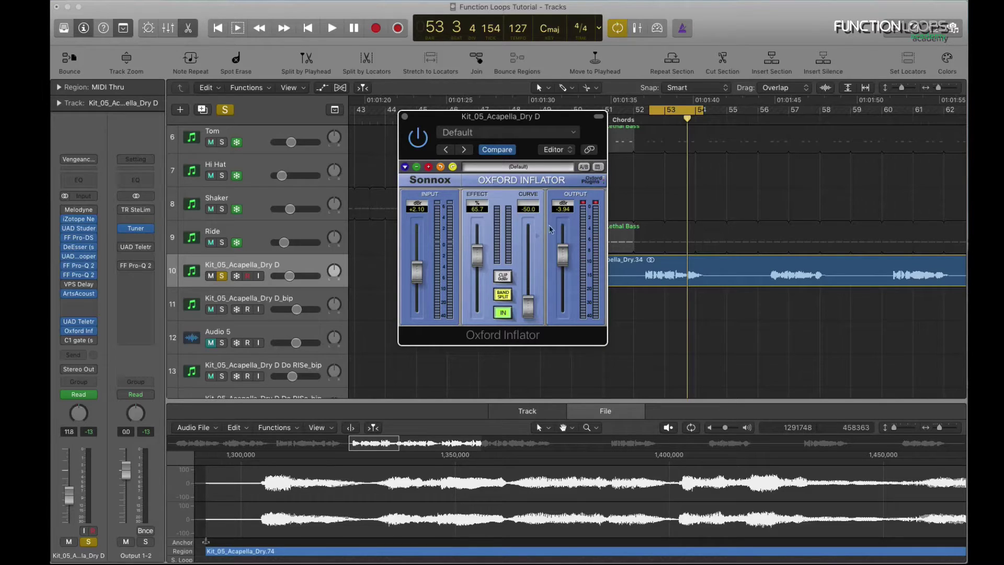
key(space)
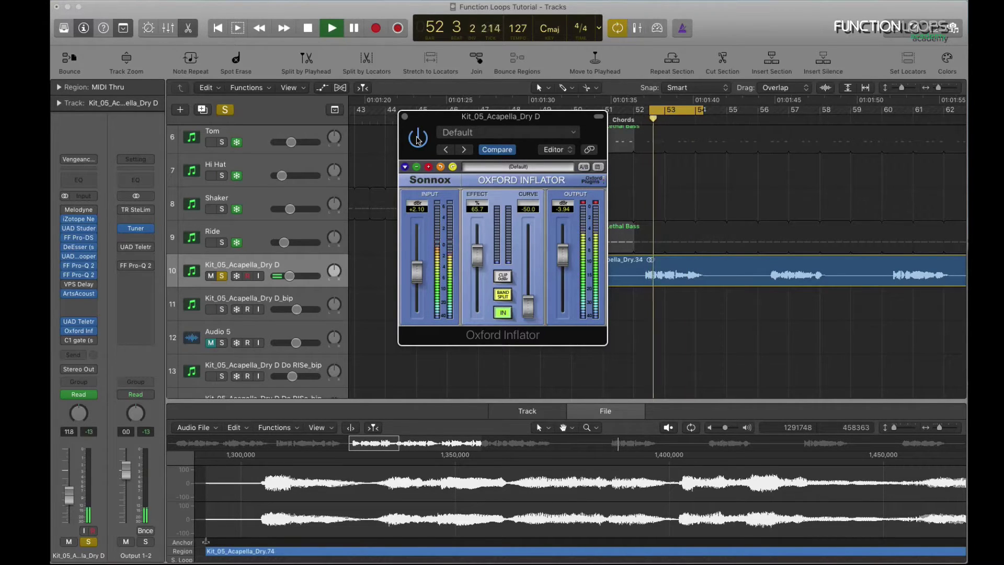
click(419, 139)
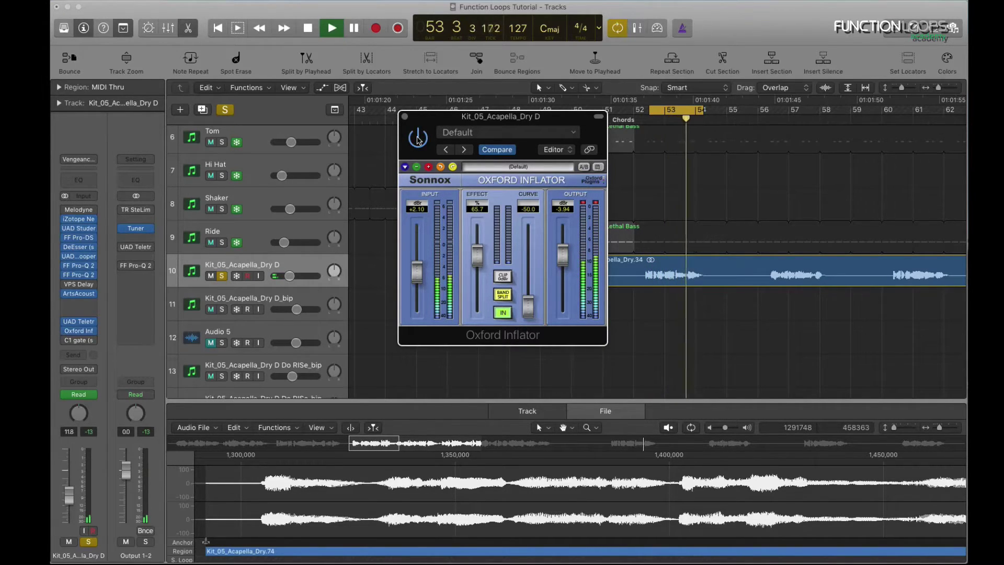
key(space)
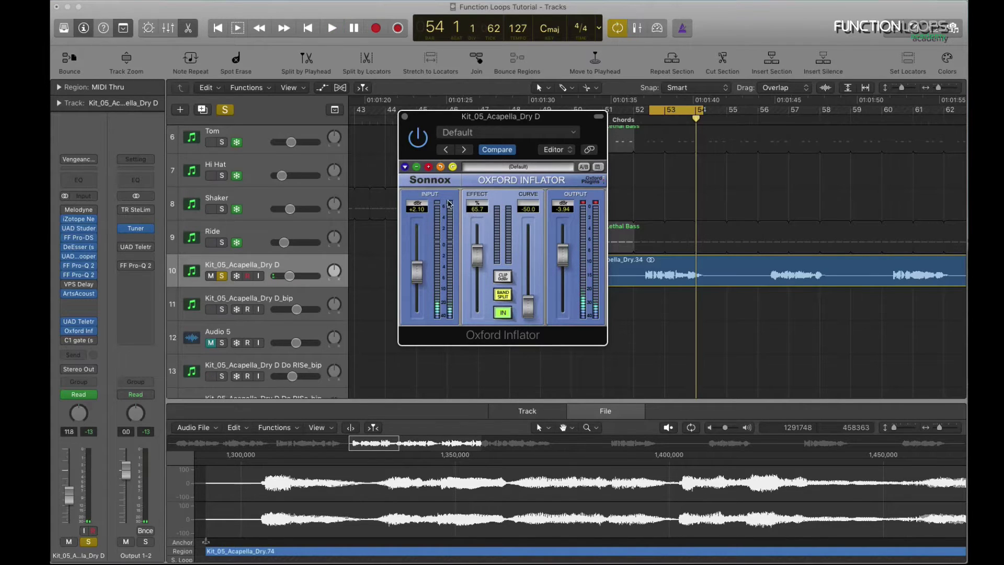
key(super+w)
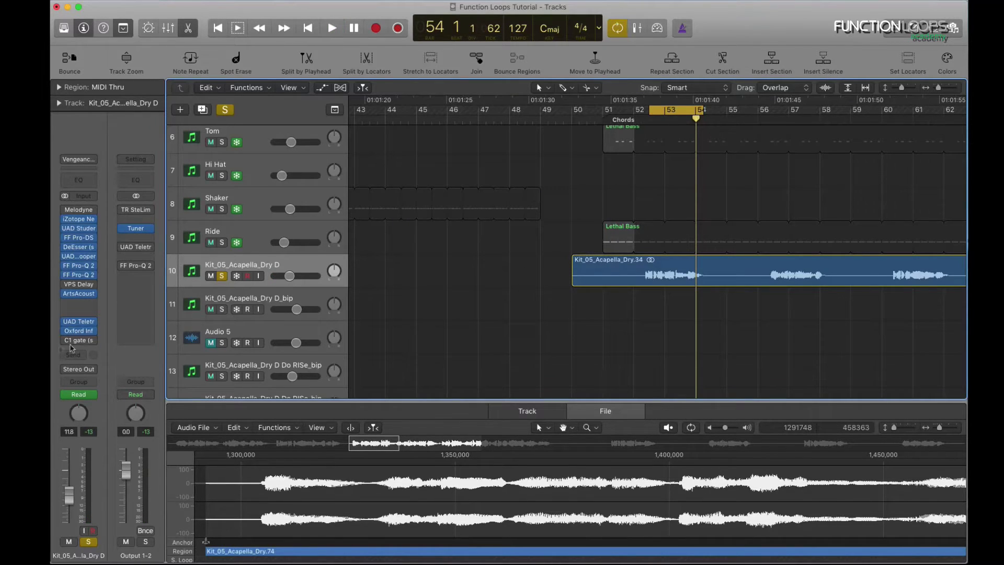
Enable the C1 gate at the end of the vocal chain and adjust its gate threshold.
drag(272, 42, 578, 107)
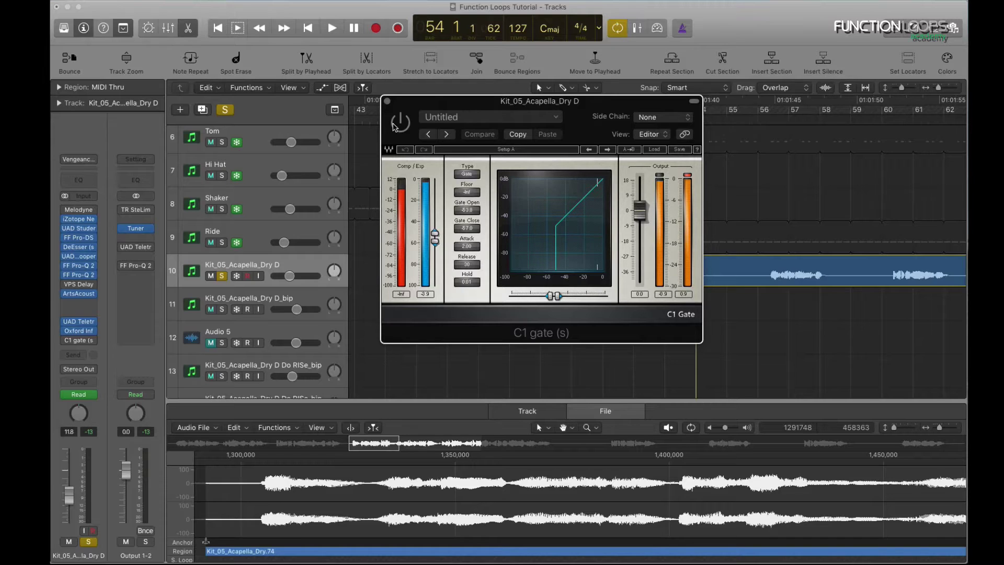
click(400, 123)
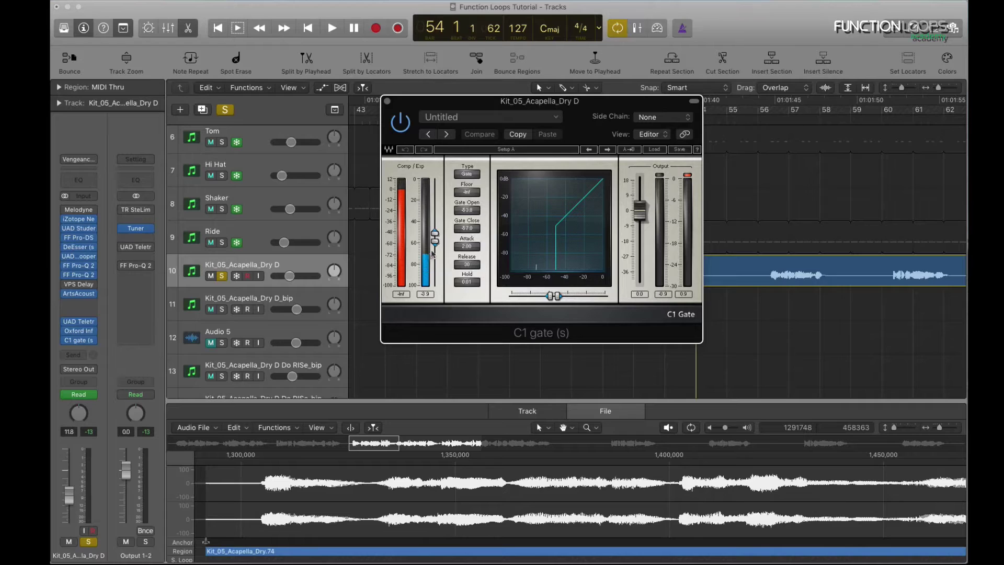
mouse_move(554, 296)
mouse_down()
mouse_move(528, 296)
mouse_move(549, 297)
mouse_up()
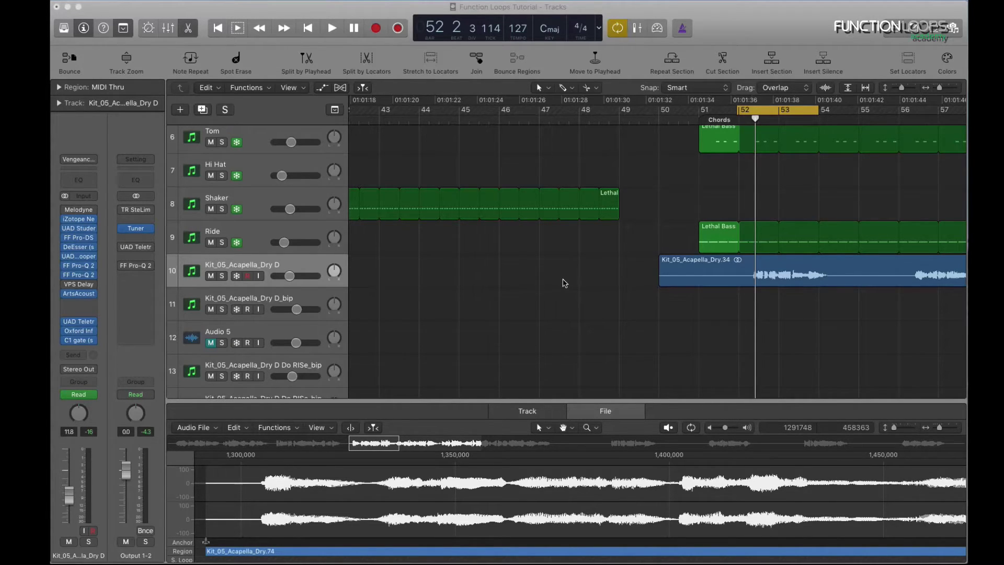
Play the vocal within the full mix and toggle the Harmony module in its Nectar 2 plug-in.
click(566, 322)
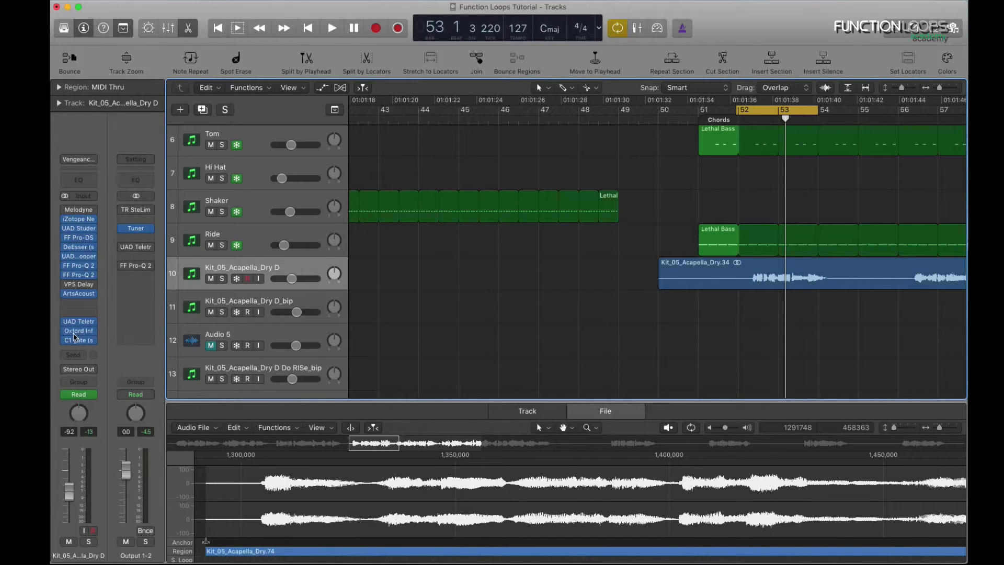
key(space)
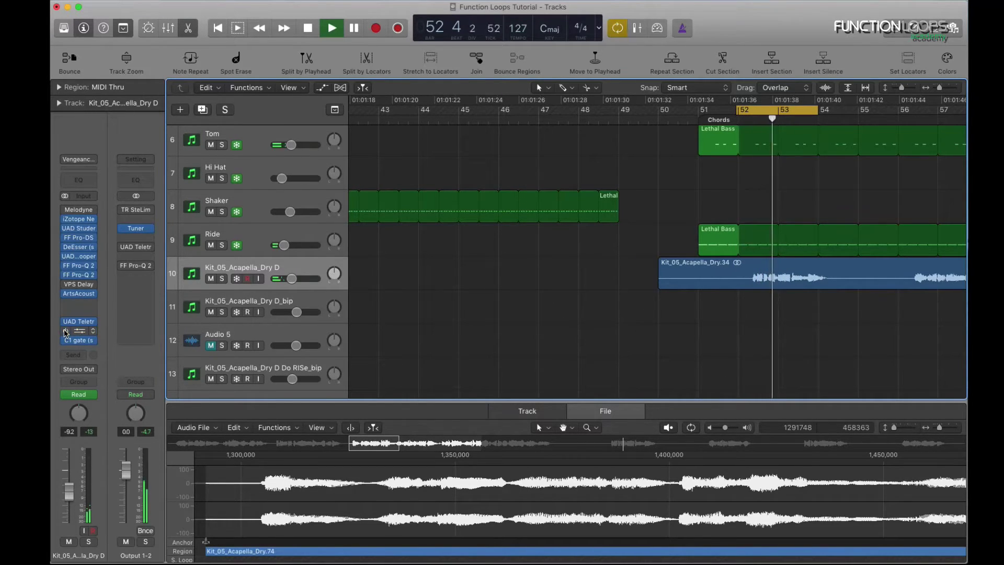
click(80, 220)
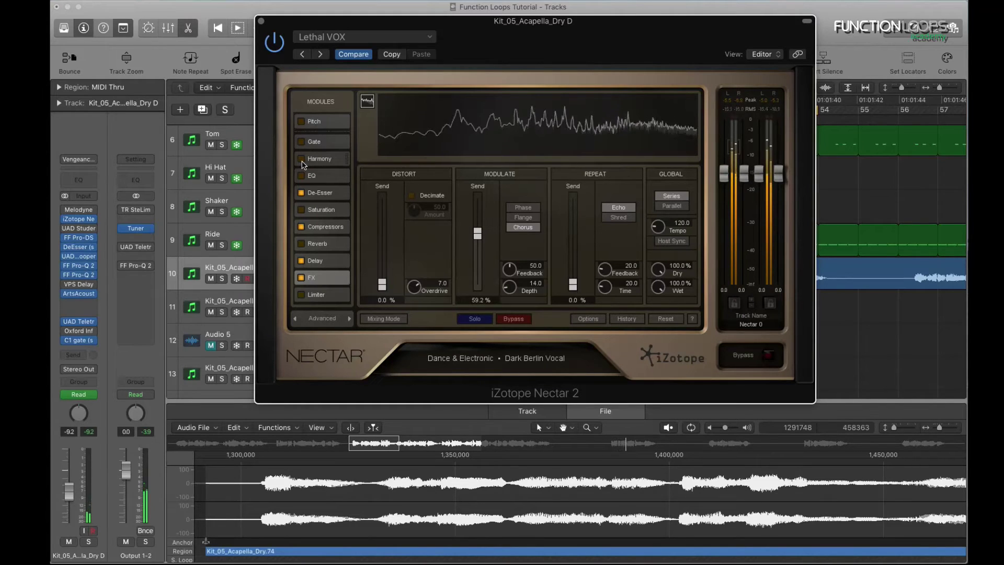
key(space)
click(301, 160)
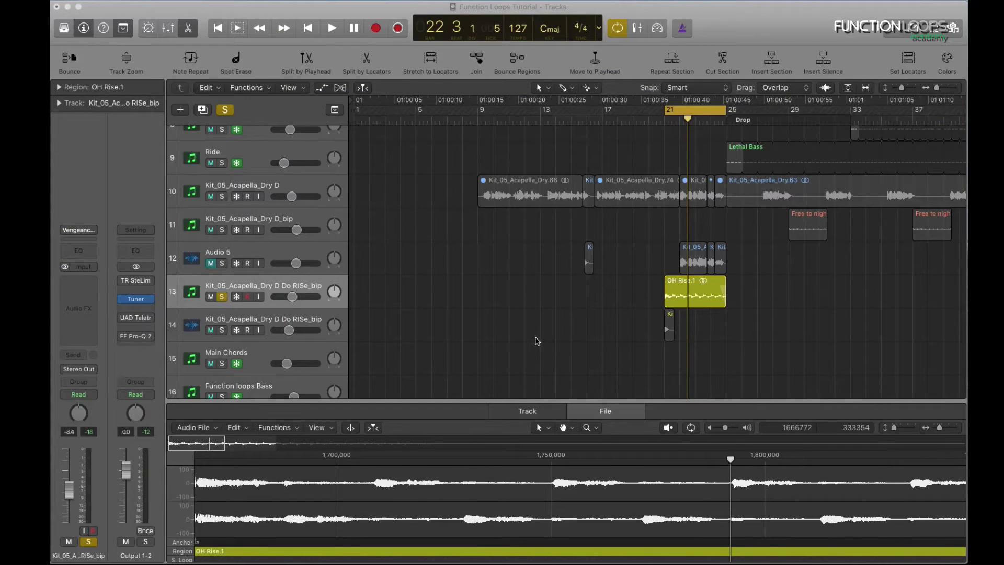
Play the OH Rise.1 region and toggle its track's solo to compare the rise alone and in the mix.
click(538, 341)
key(space)
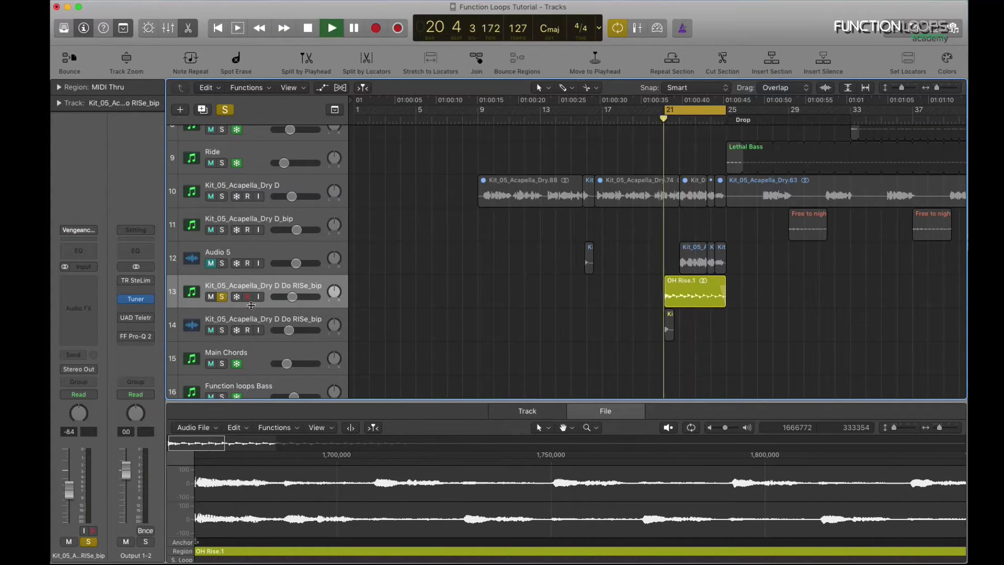
click(223, 297)
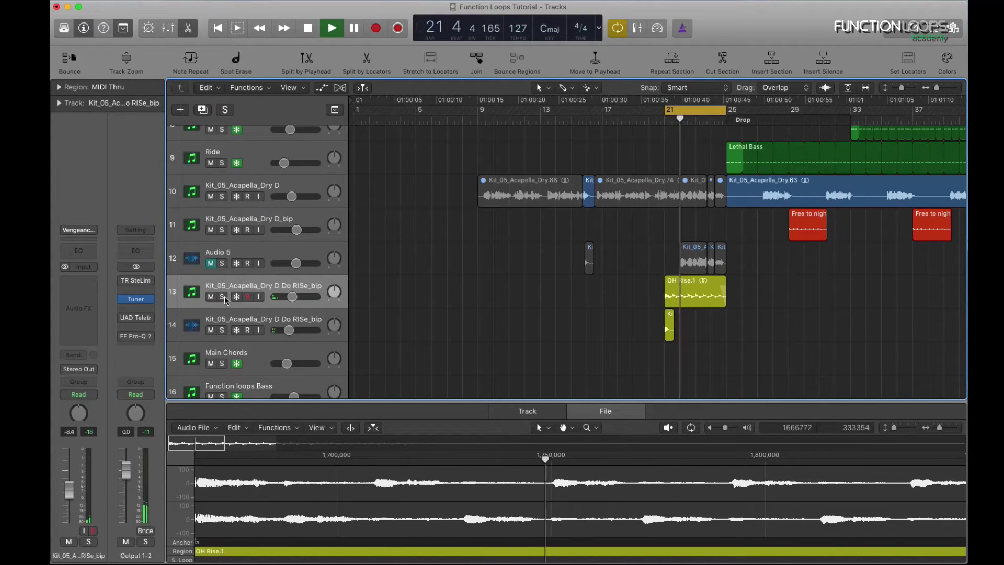
click(222, 297)
click(222, 297)
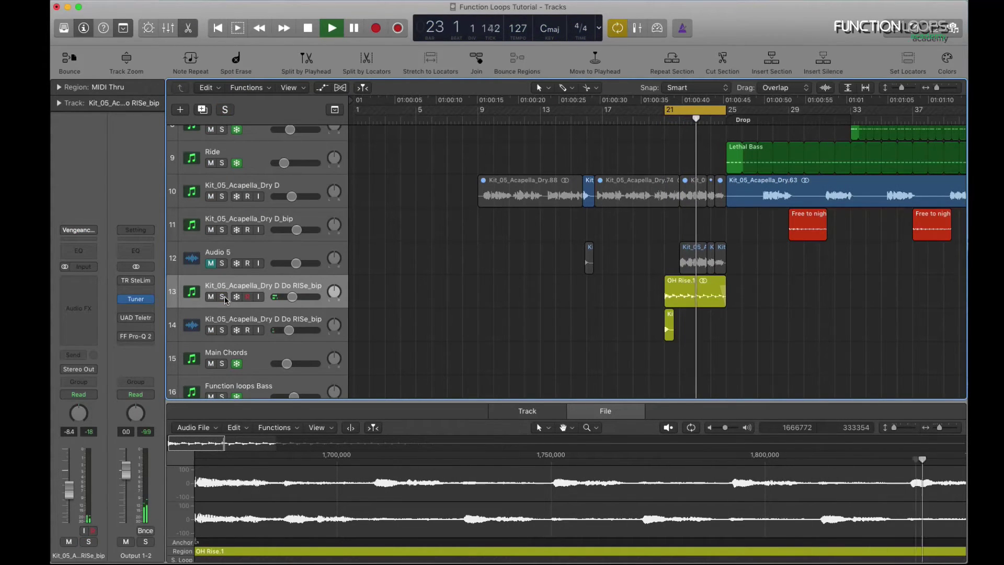
click(224, 296)
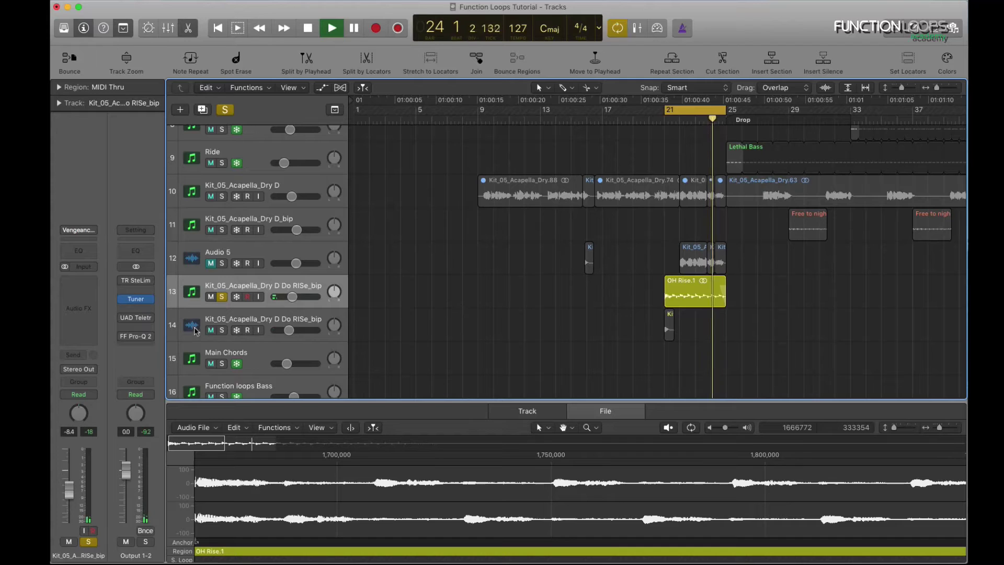
Solo the Kit_05_Acapella_Dry D track as well and open its VPS Delay with the Funcion Loops Tutorial 1/4 preset.
click(289, 189)
click(224, 196)
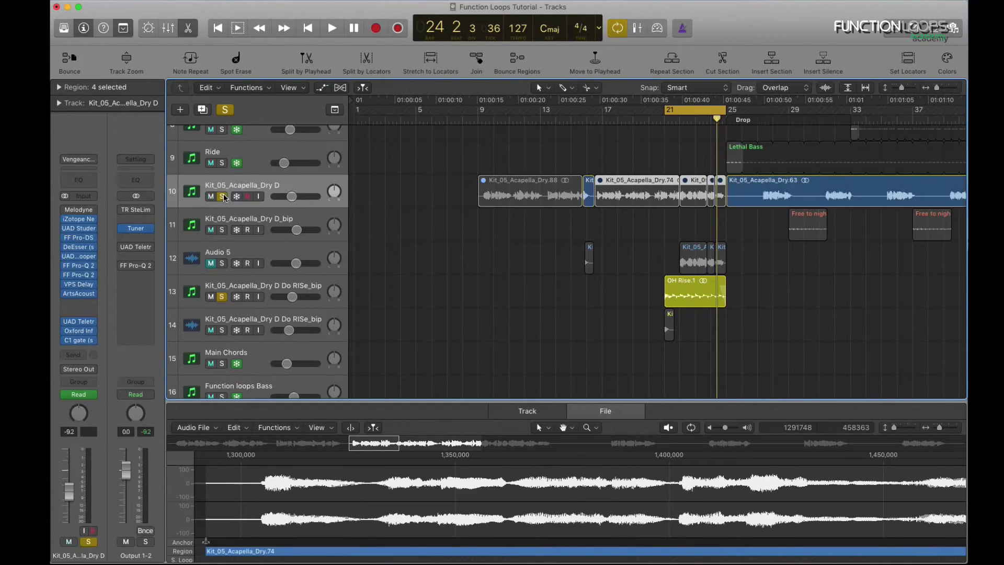
click(87, 286)
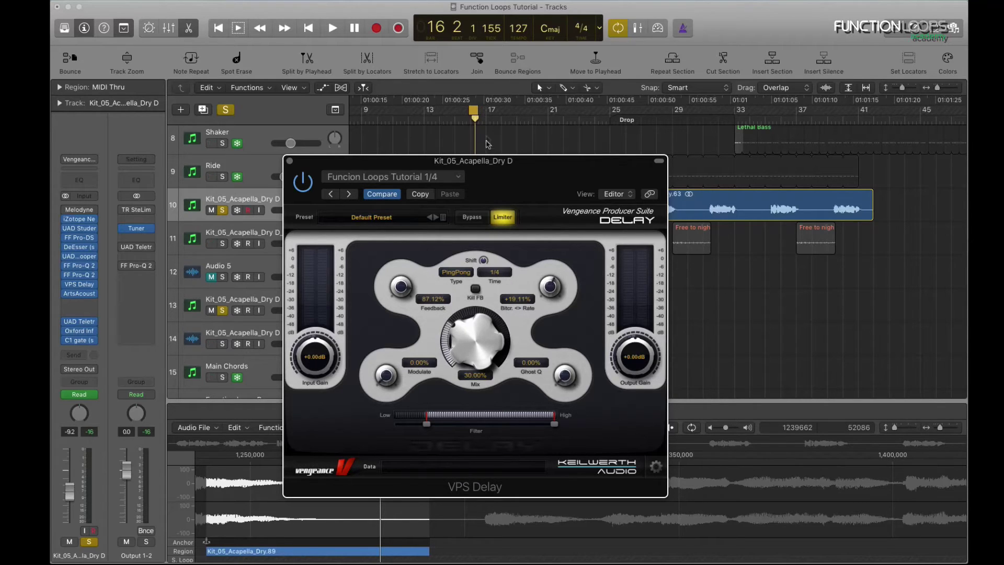
drag(487, 164, 565, 166)
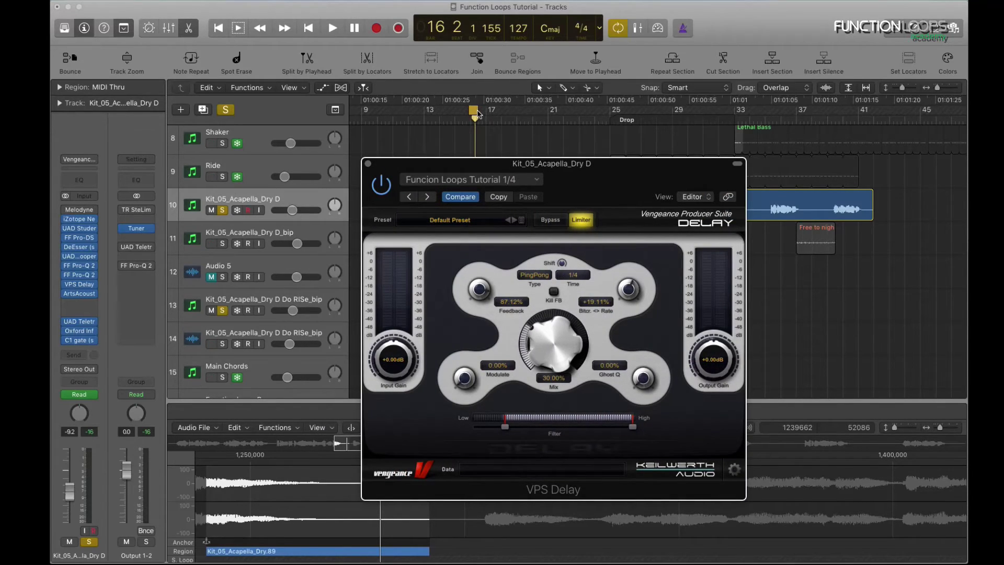
Extend the cycle range to about bar 21, play the vocal and set the VPS Delay feedback to 82.19%.
drag(477, 104, 547, 107)
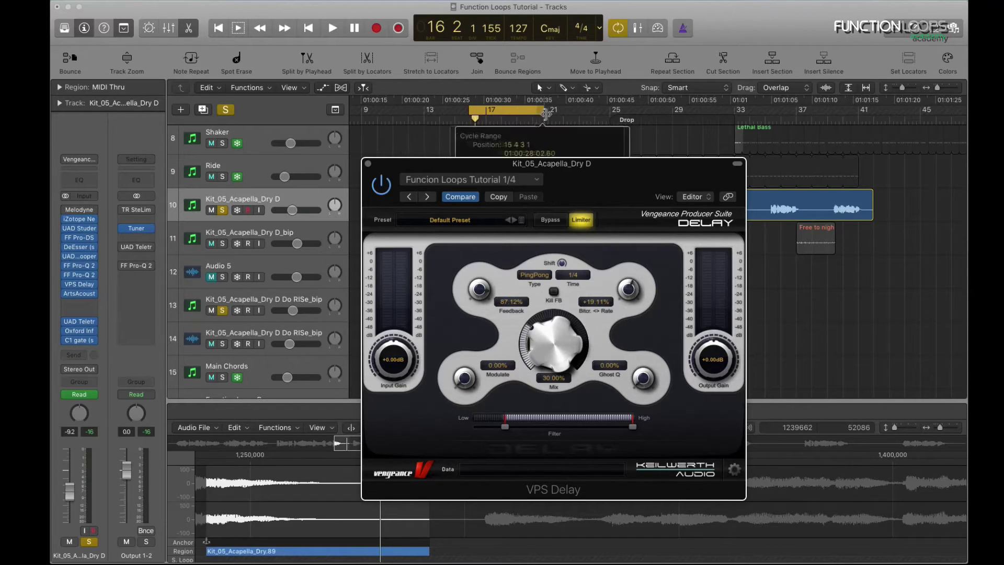
key(space)
drag(513, 165, 747, 142)
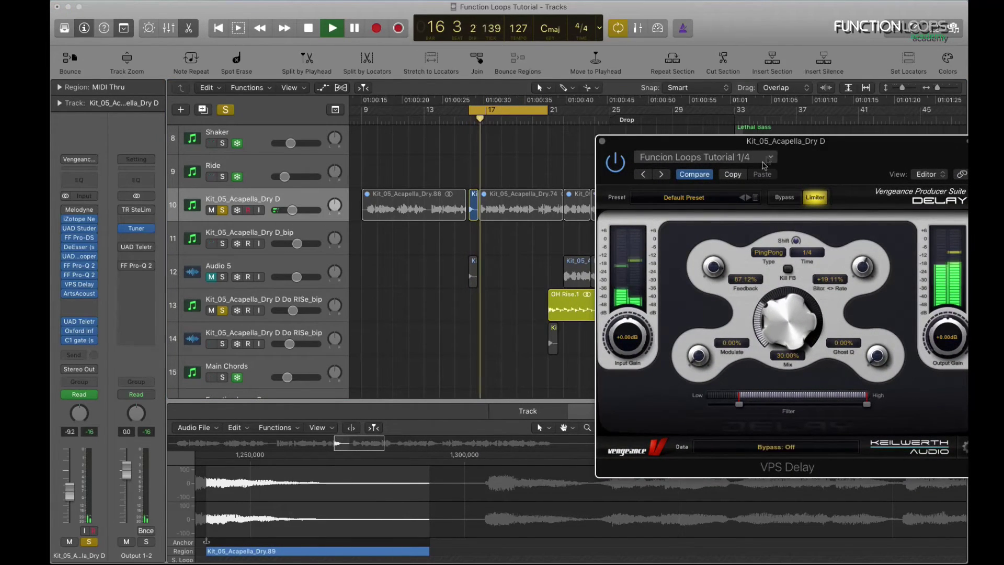
mouse_move(733, 275)
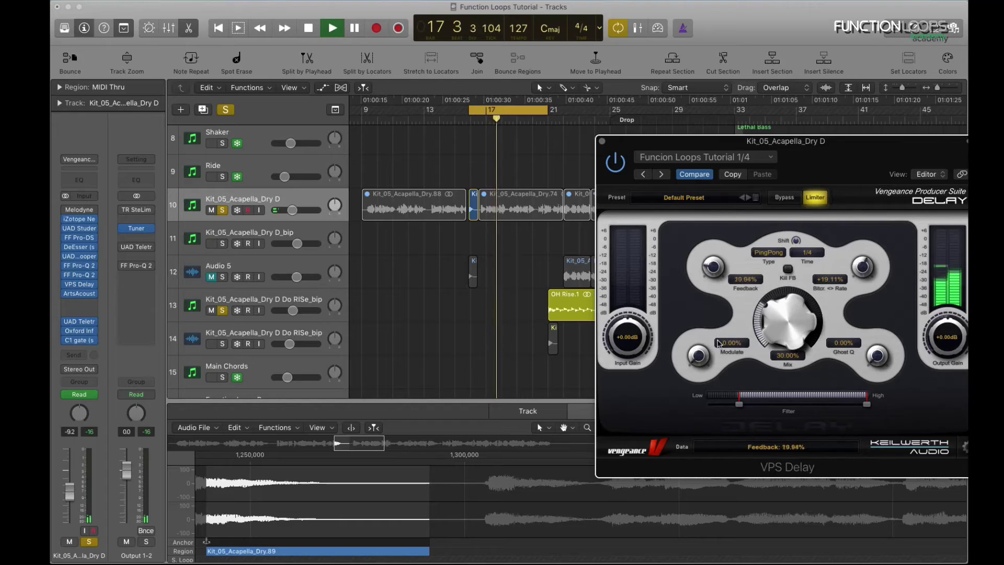
drag(713, 266, 720, 211)
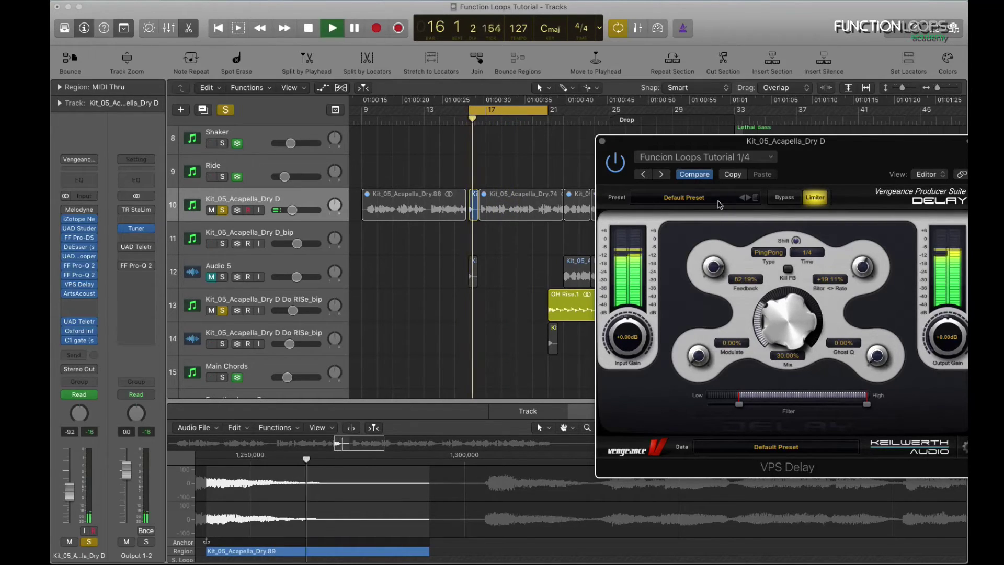
Set the VPS Delay's bitcrush/rate amount to +27.50% during playback, stop the vocal and close the plug-in.
drag(863, 267, 862, 238)
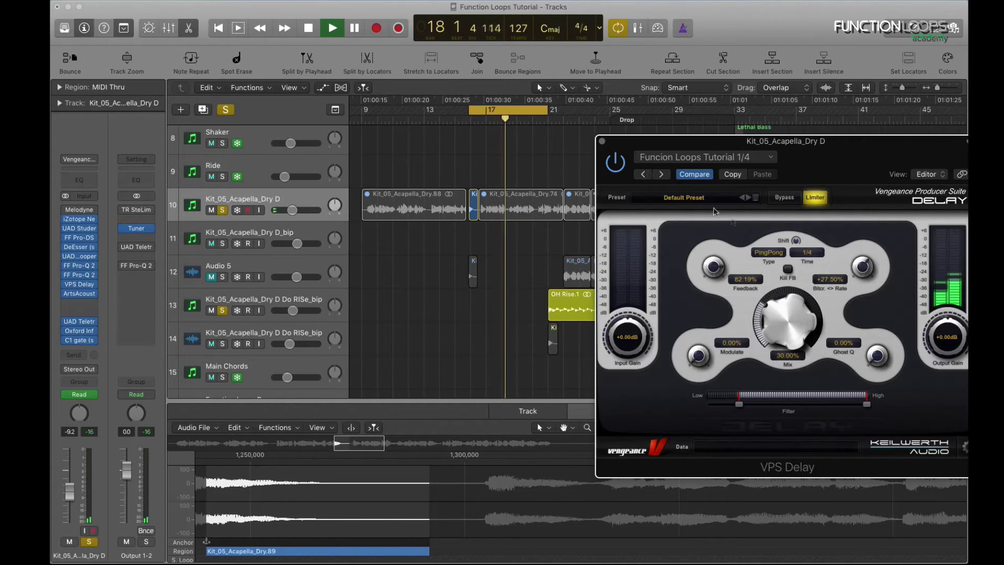
key(space)
click(602, 142)
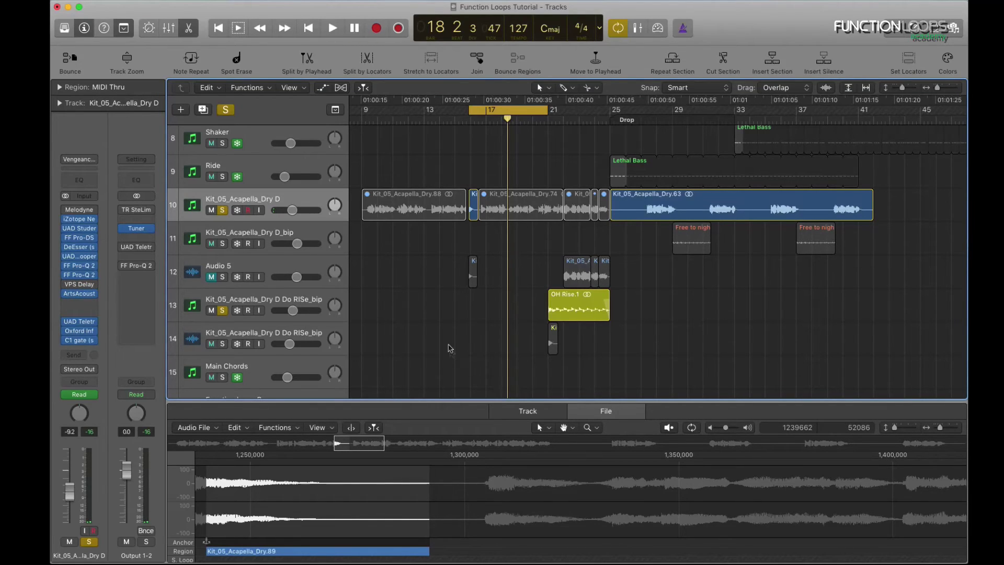
Add SoundShifter Pitch (s) to the Kit_05_Acapella_Dry D track and raise its Ratio while the vocal plays.
click(88, 310)
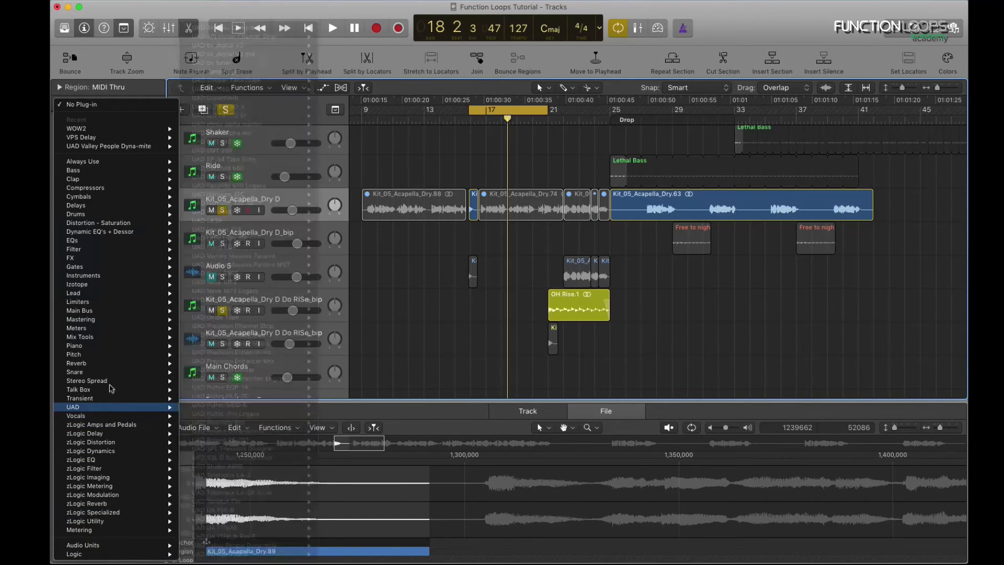
mouse_move(120, 354)
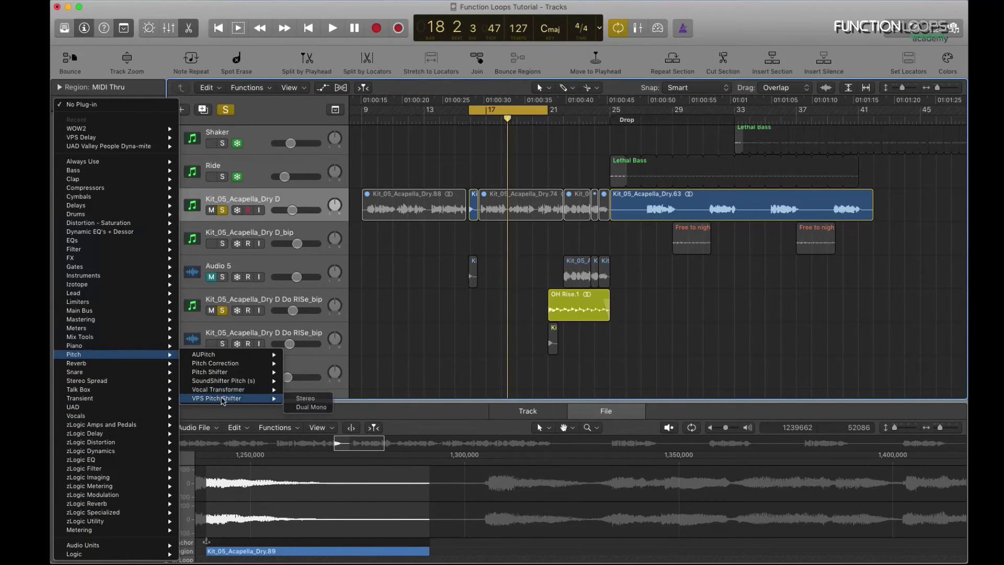
click(303, 381)
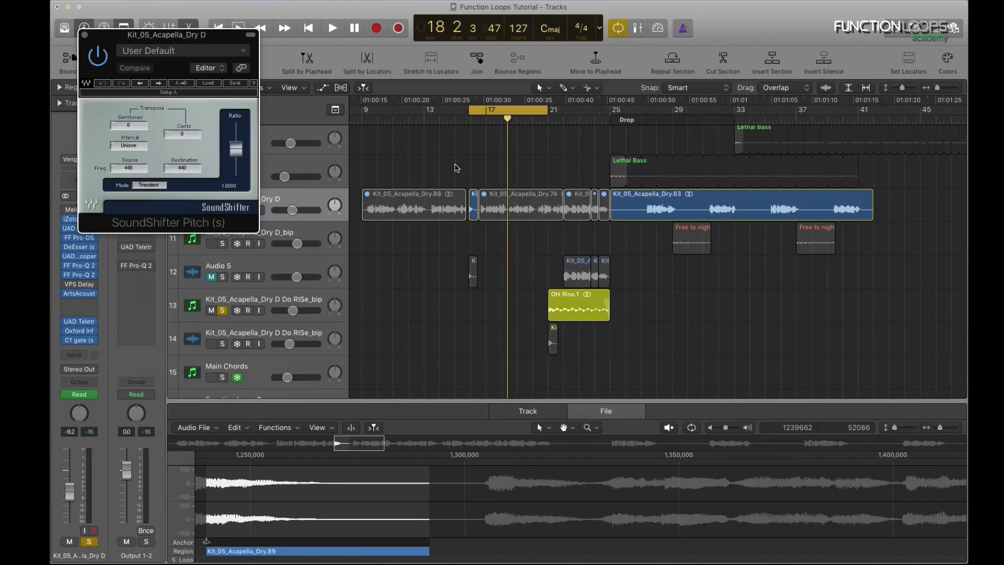
drag(178, 36, 416, 67)
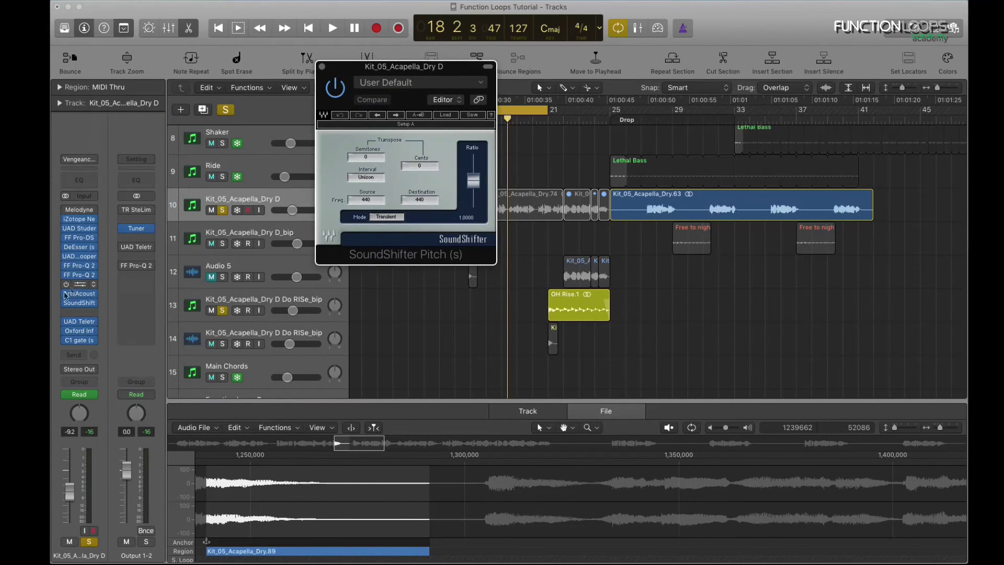
key(space)
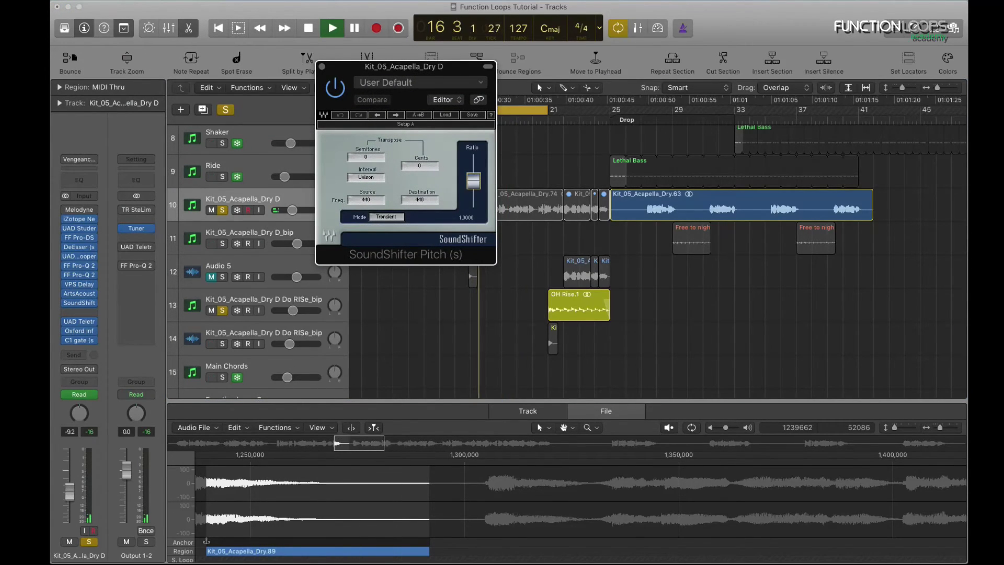
drag(464, 178, 473, 162)
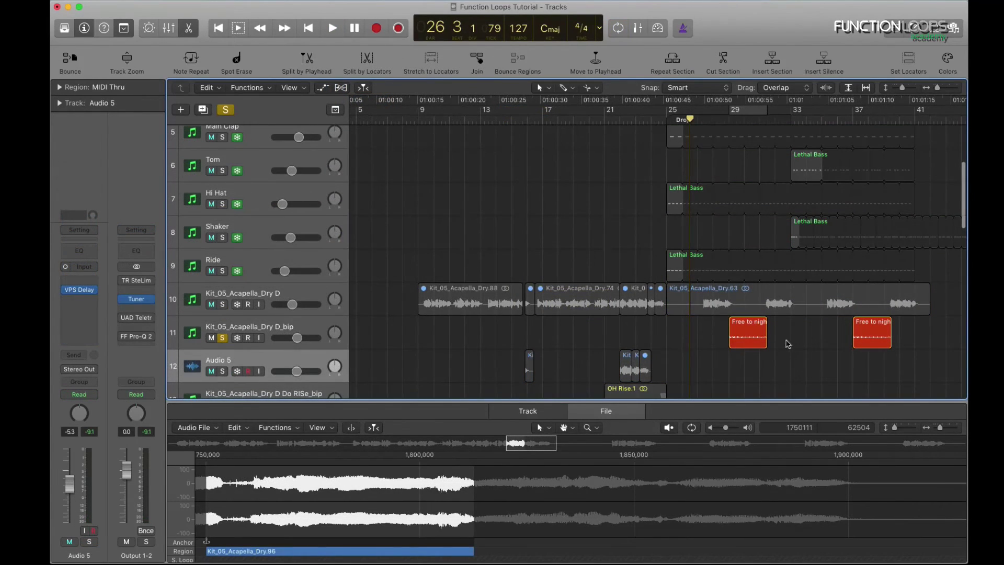
Play the first Free to night region and toggle the Kit_05_Acapella_Dry D_bip track's solo to compare it with the mix.
click(743, 334)
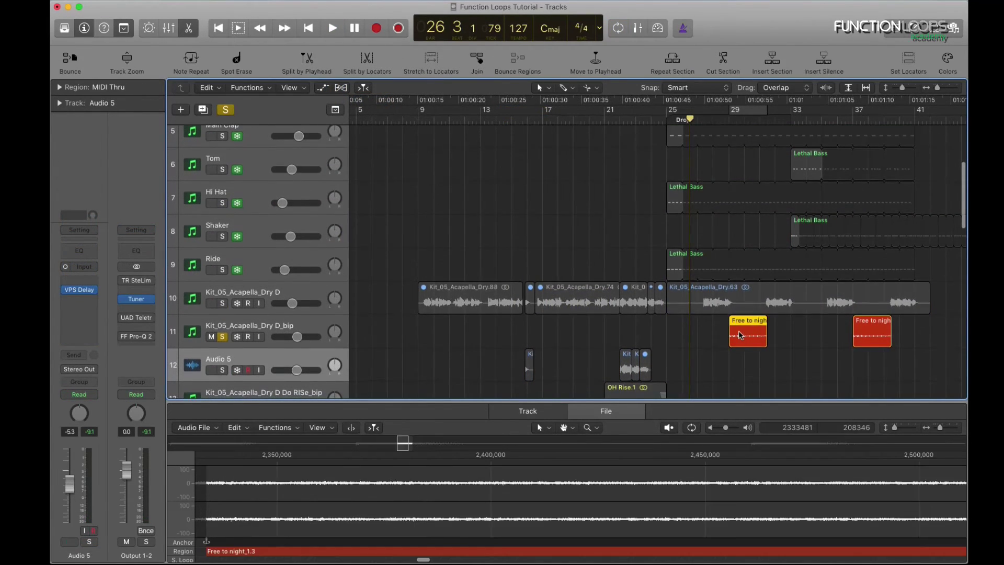
key(shift+space)
click(222, 338)
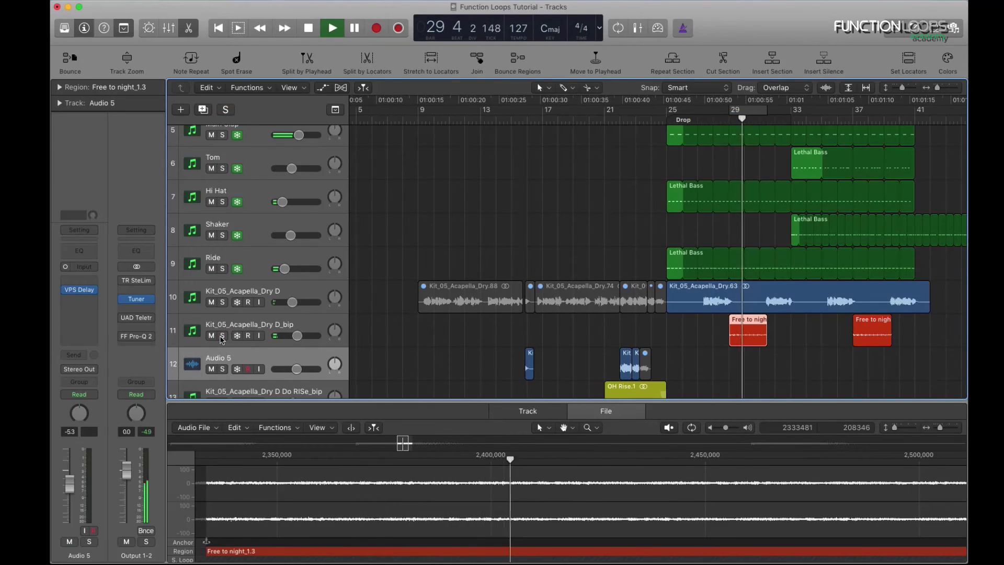
click(223, 337)
click(223, 338)
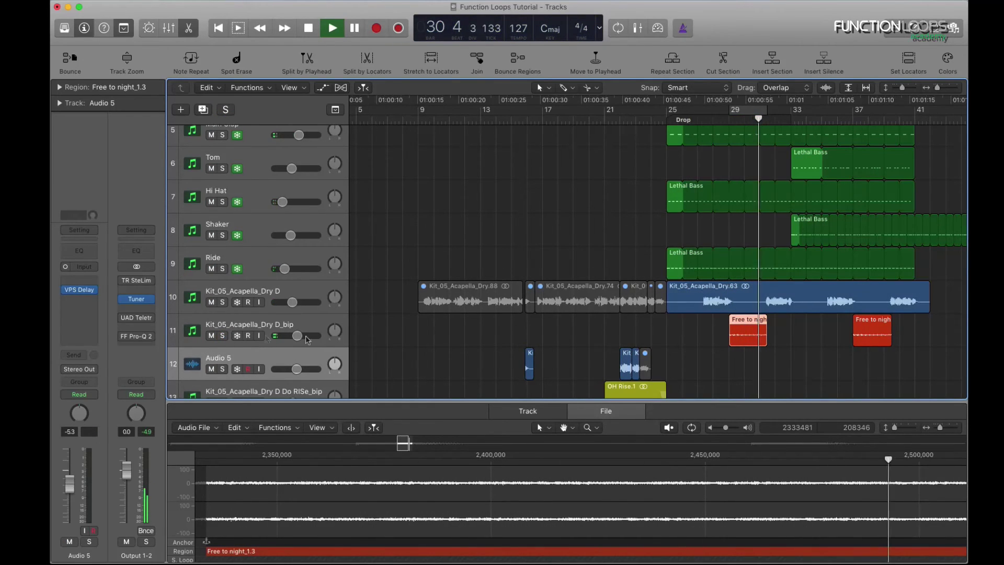
Play the Audio 5 vocal regions from about bar 22 and solo their track to hear them alone.
scroll(601, 348, down, 1)
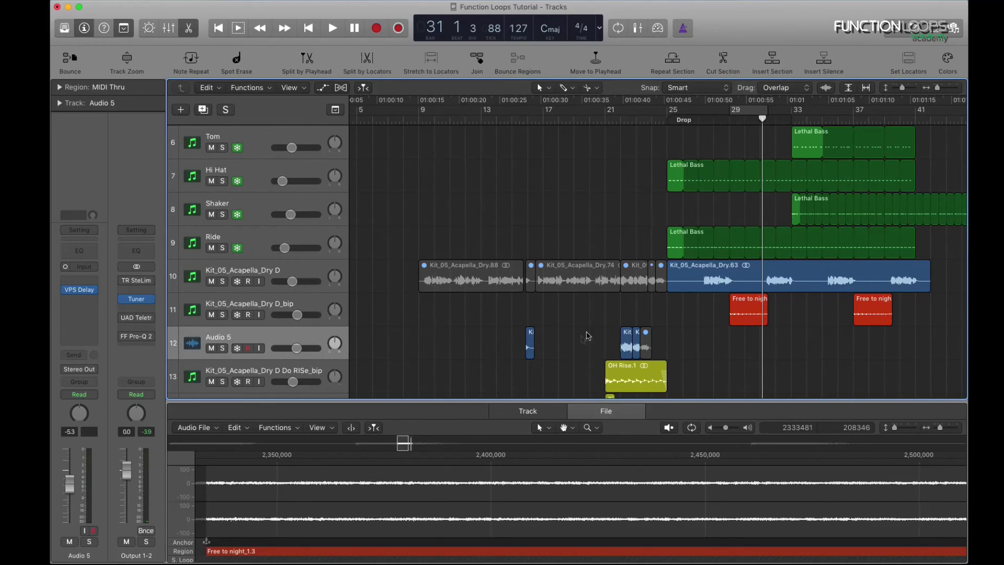
click(630, 332)
key(shift+Return)
click(222, 348)
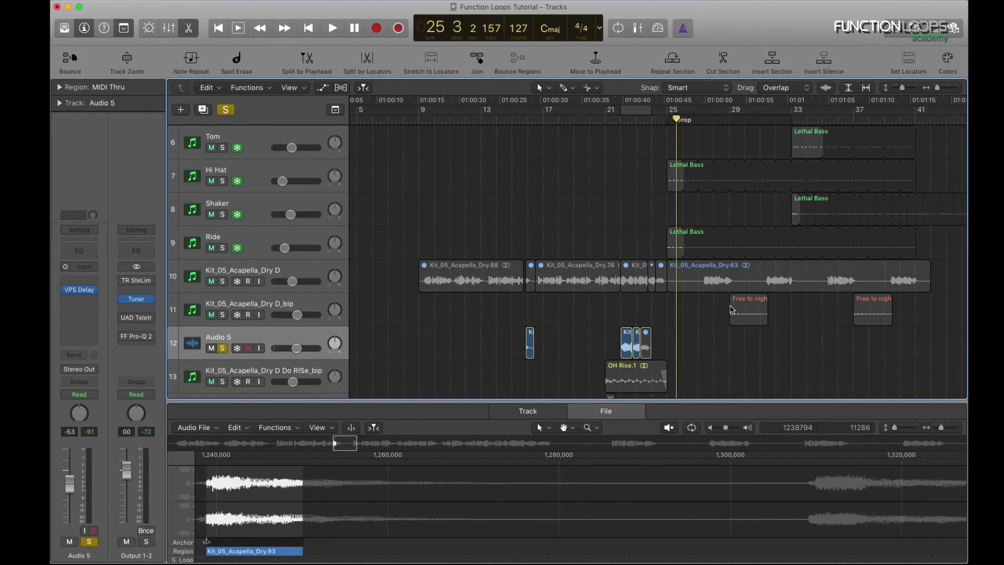
Extend the start of the Free to night_1.3 region back to bar 22, solo only its track and play from there.
drag(731, 309, 596, 350)
alt+click(222, 316)
key(space)
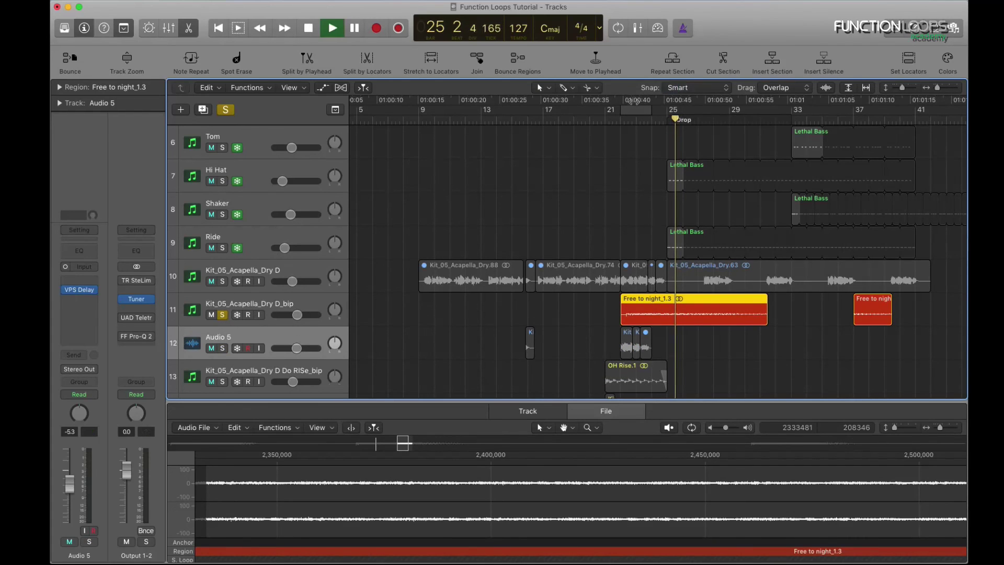
click(624, 119)
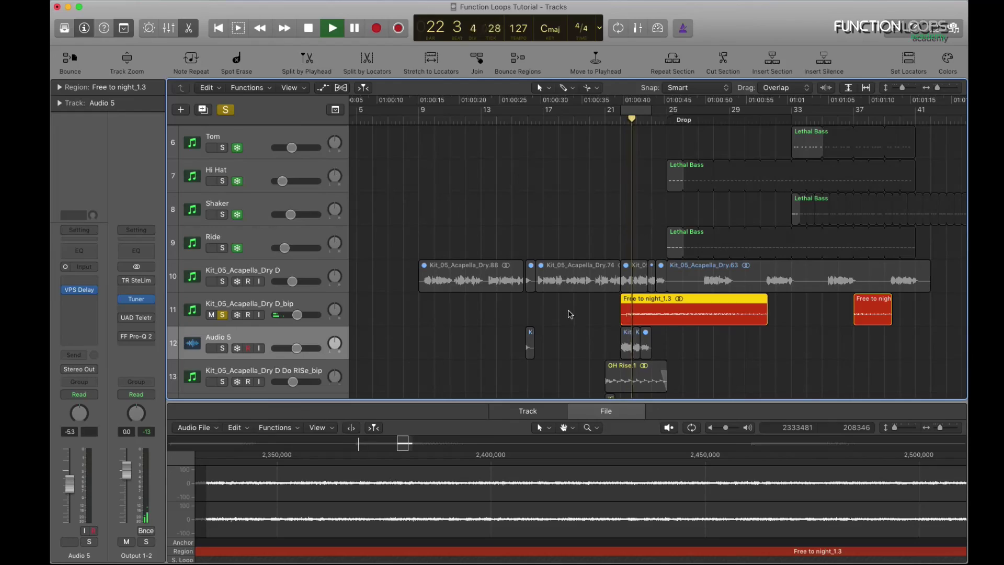